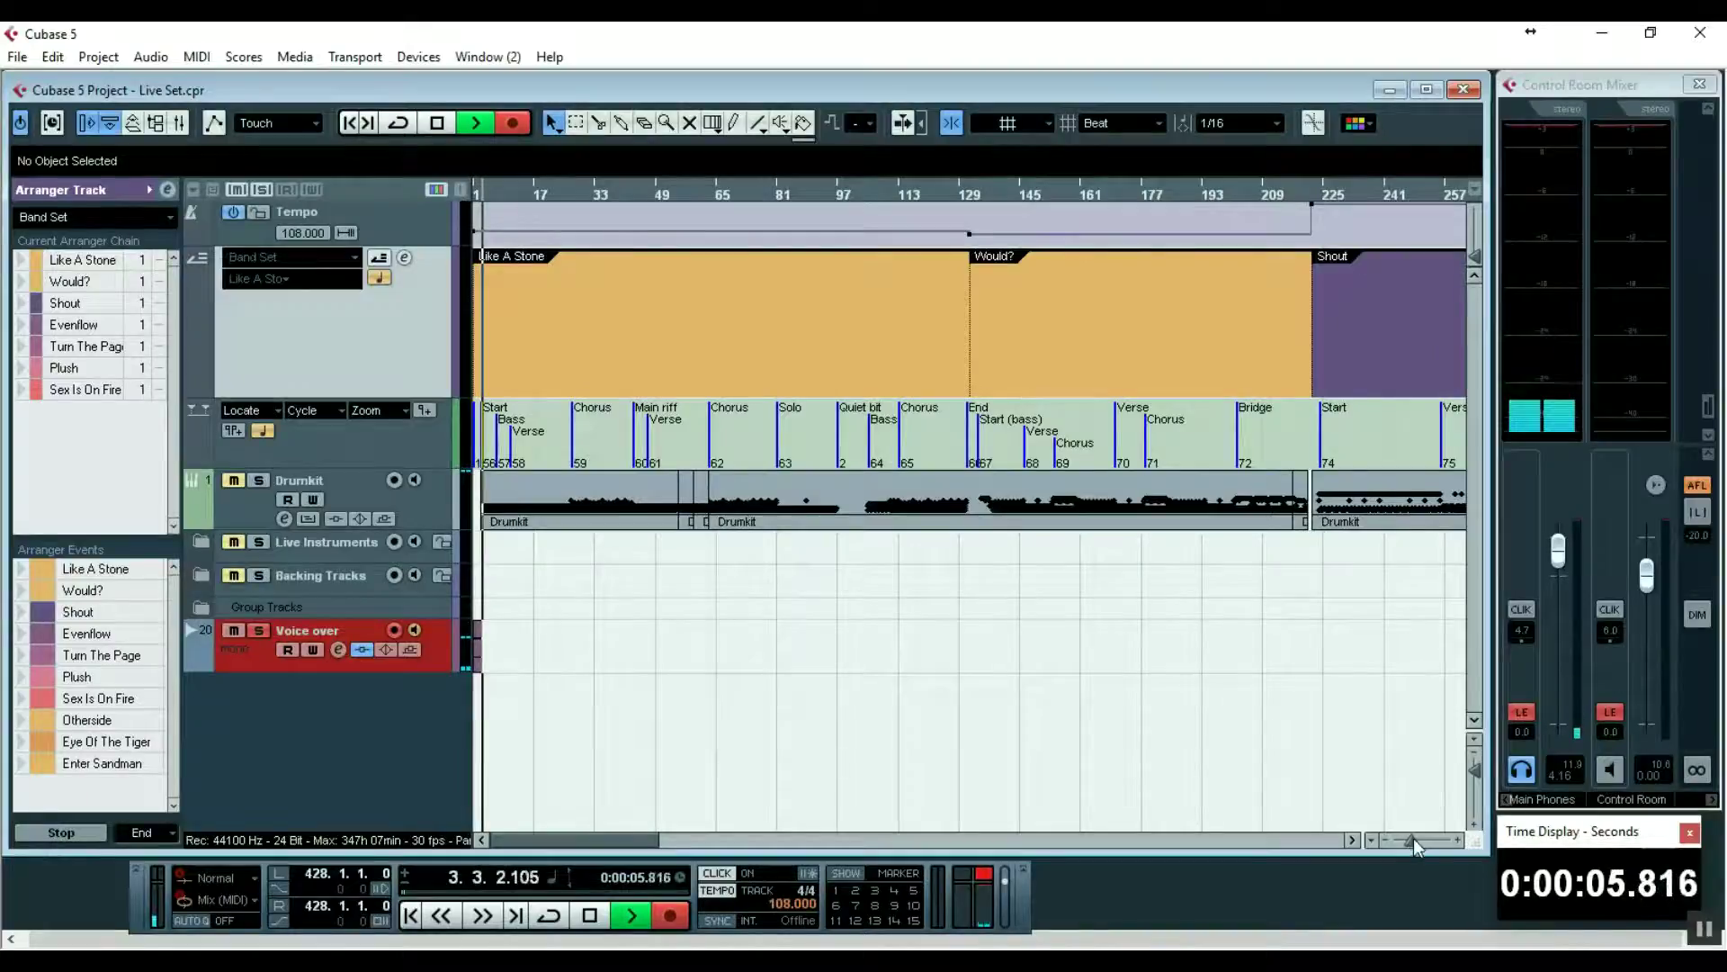
- Zoom out the project window so the live set's songs through Evenflow fit across the arrangement
{"action": "left_click_drag", "start_coordinate": [1412, 837], "coordinate": [1409, 838]}
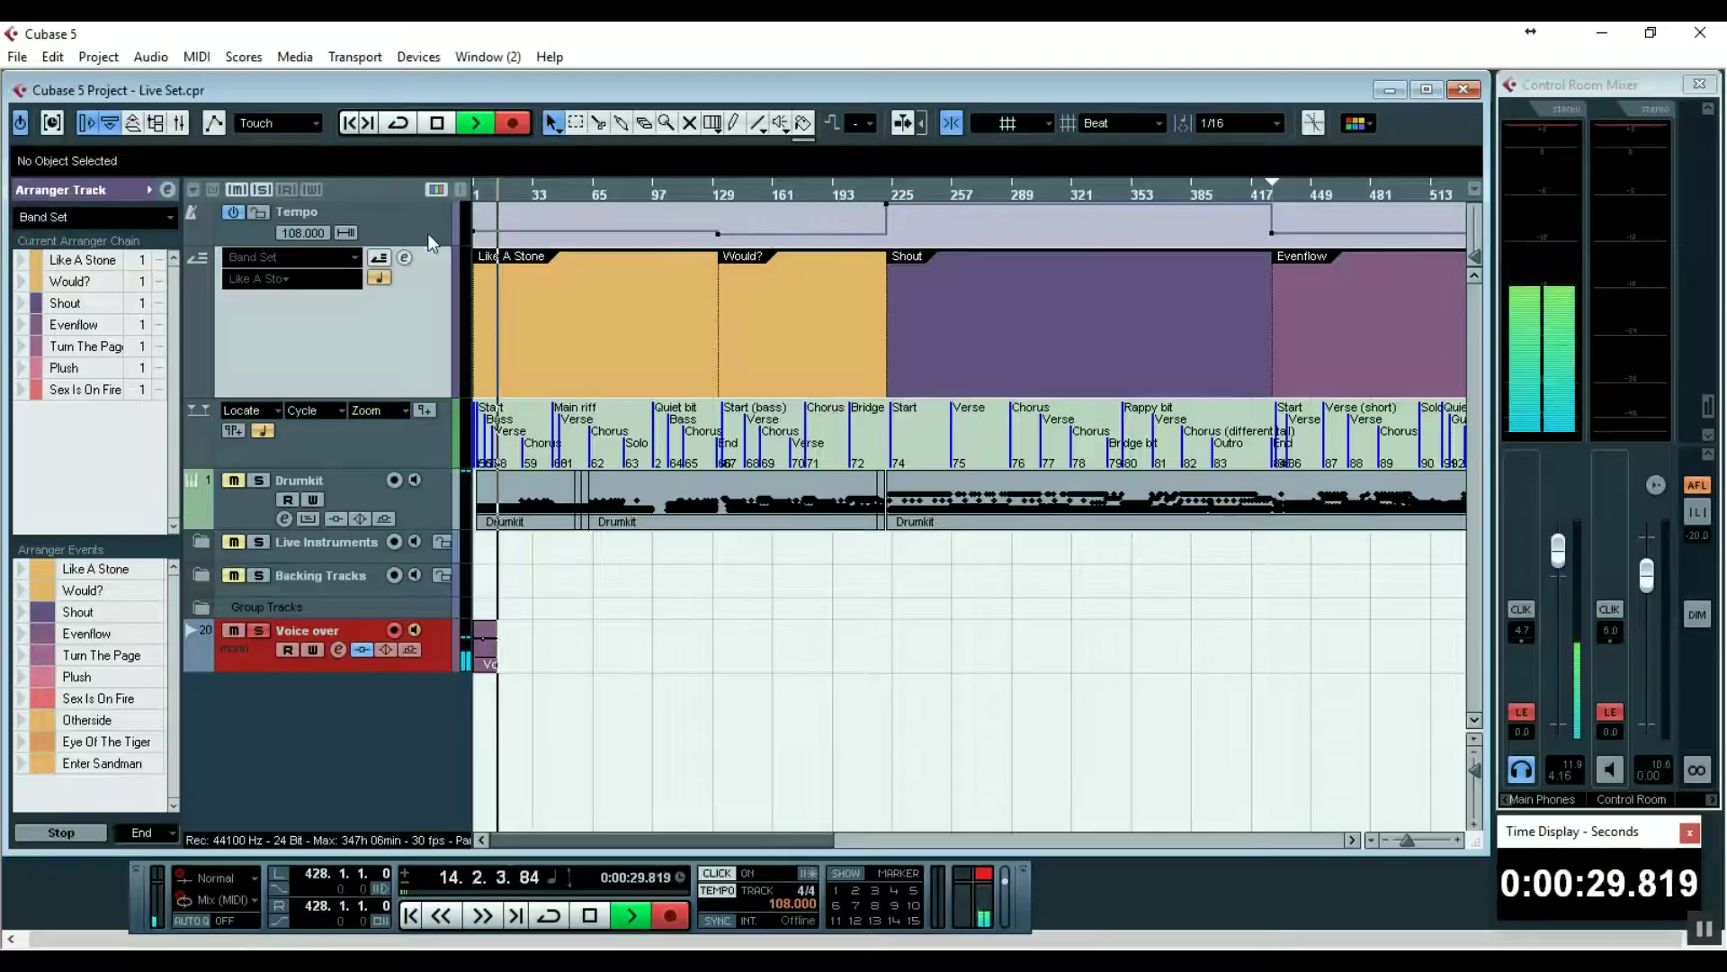
- Show the Tempo track's list of tempo changes in the Inspector, then zoom in on Like A Stone
{"action": "left_click", "coordinate": [403, 225]}
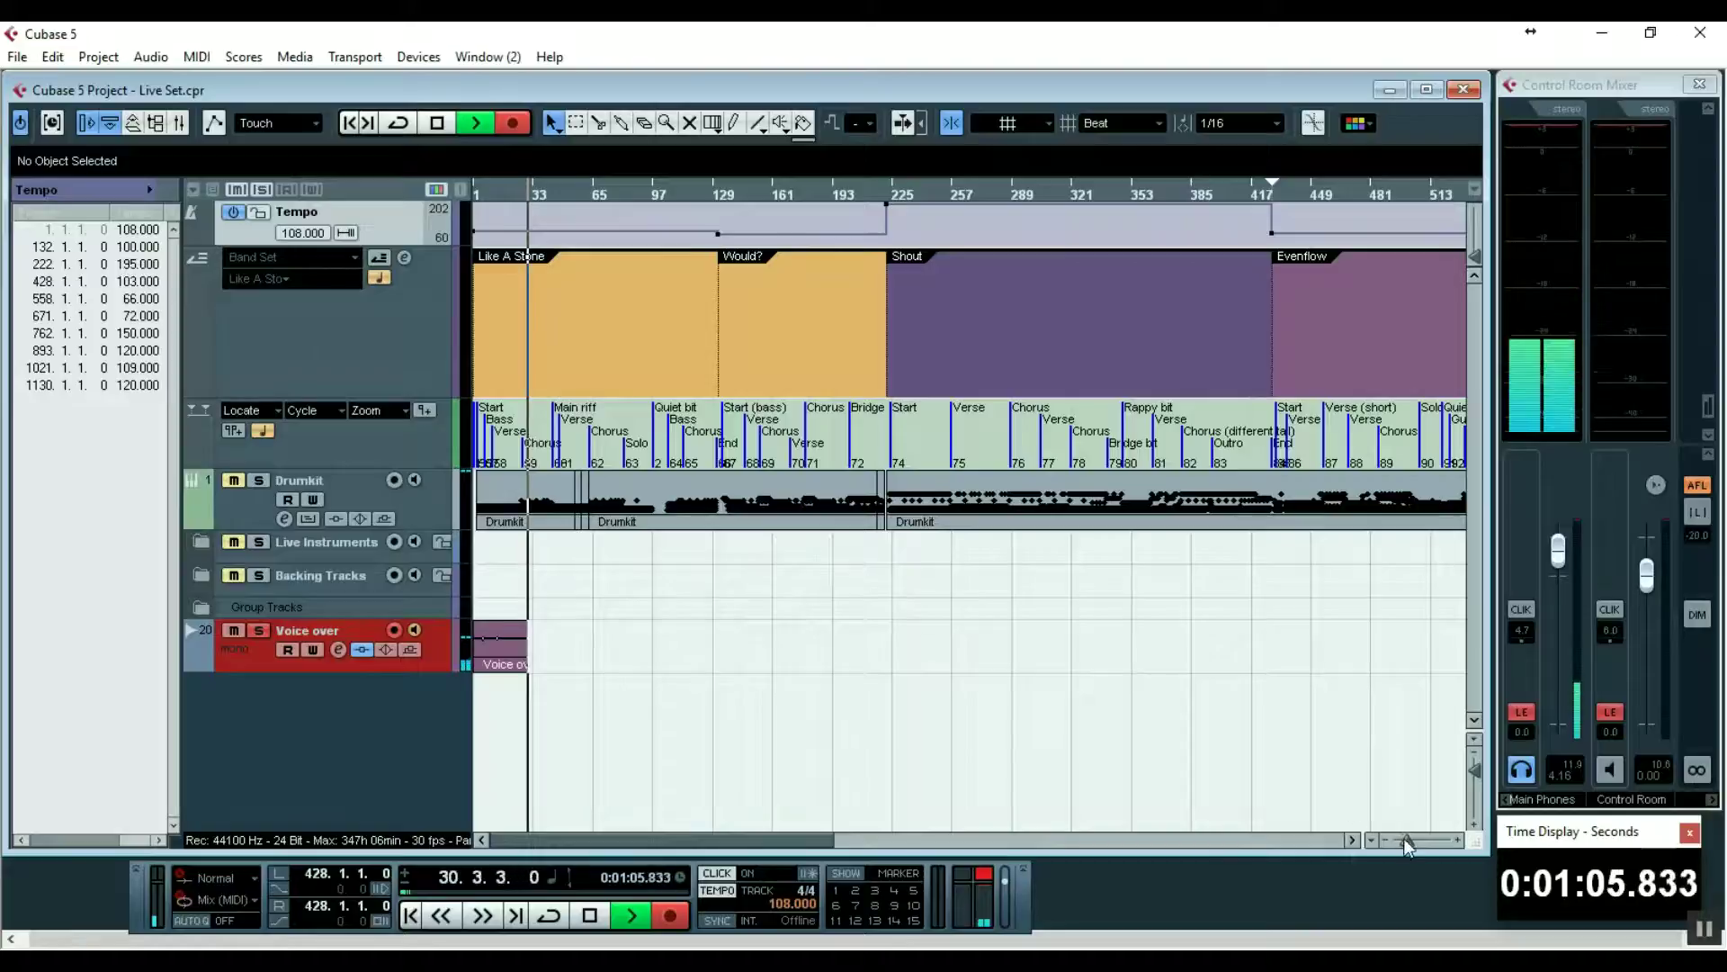
{"action": "left_click_drag", "start_coordinate": [1405, 839], "coordinate": [1417, 840]}
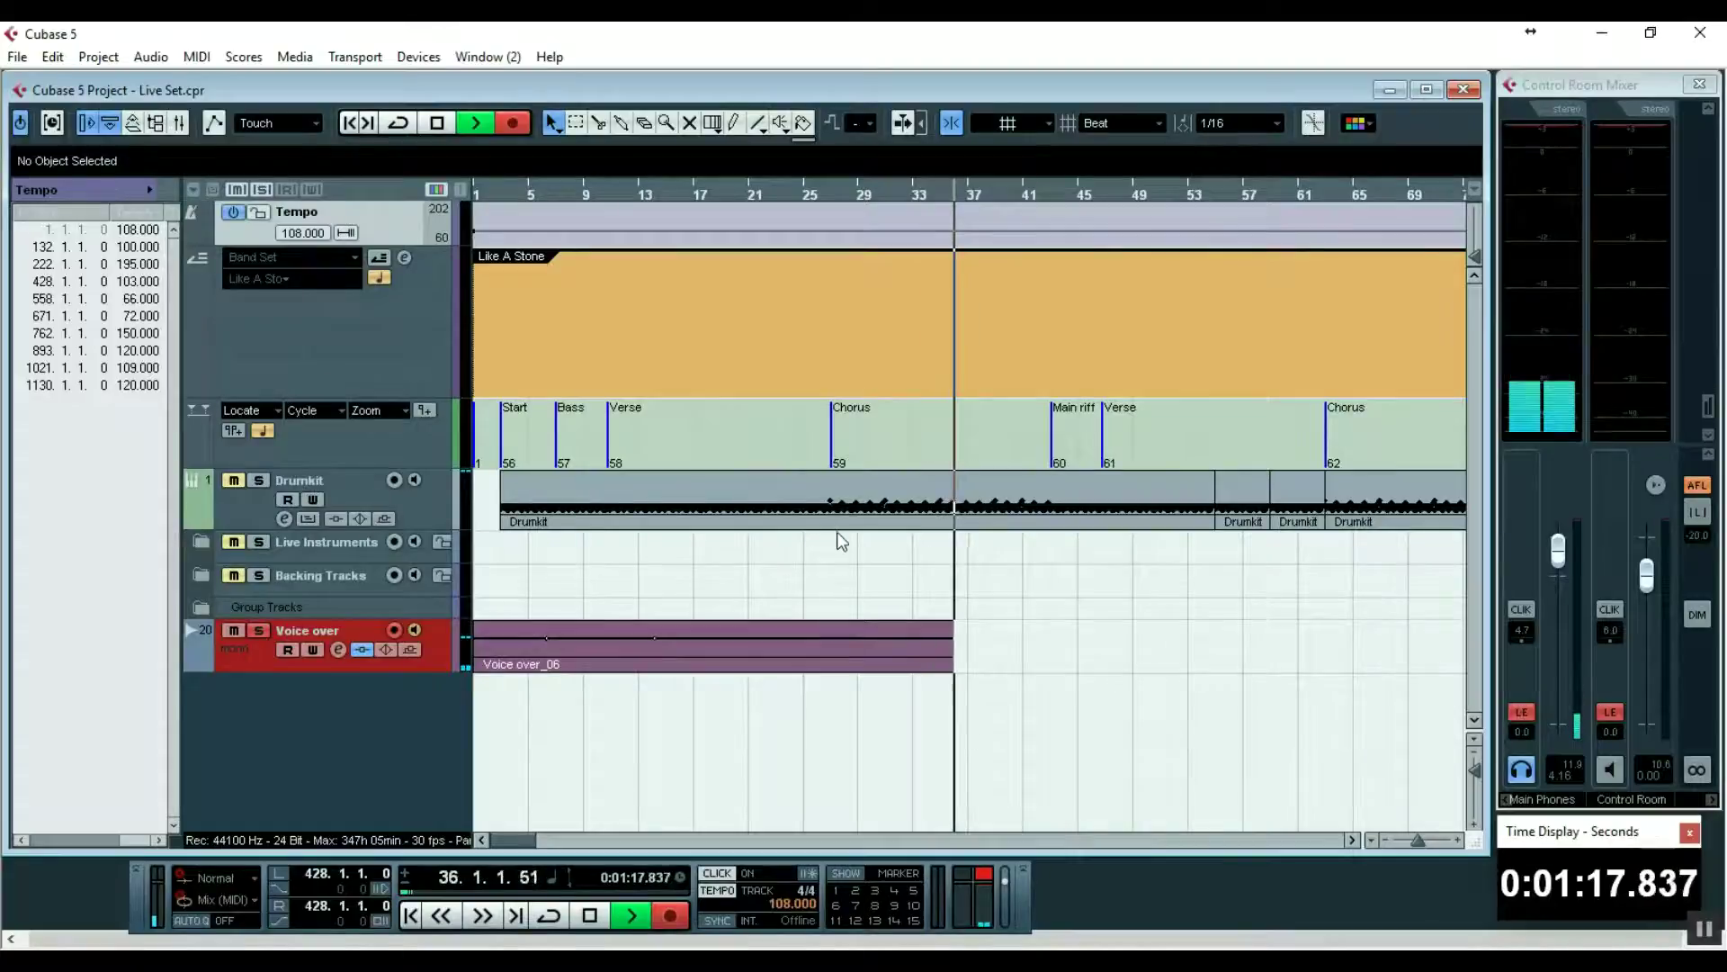
{"action": "left_click", "coordinate": [1353, 840]}
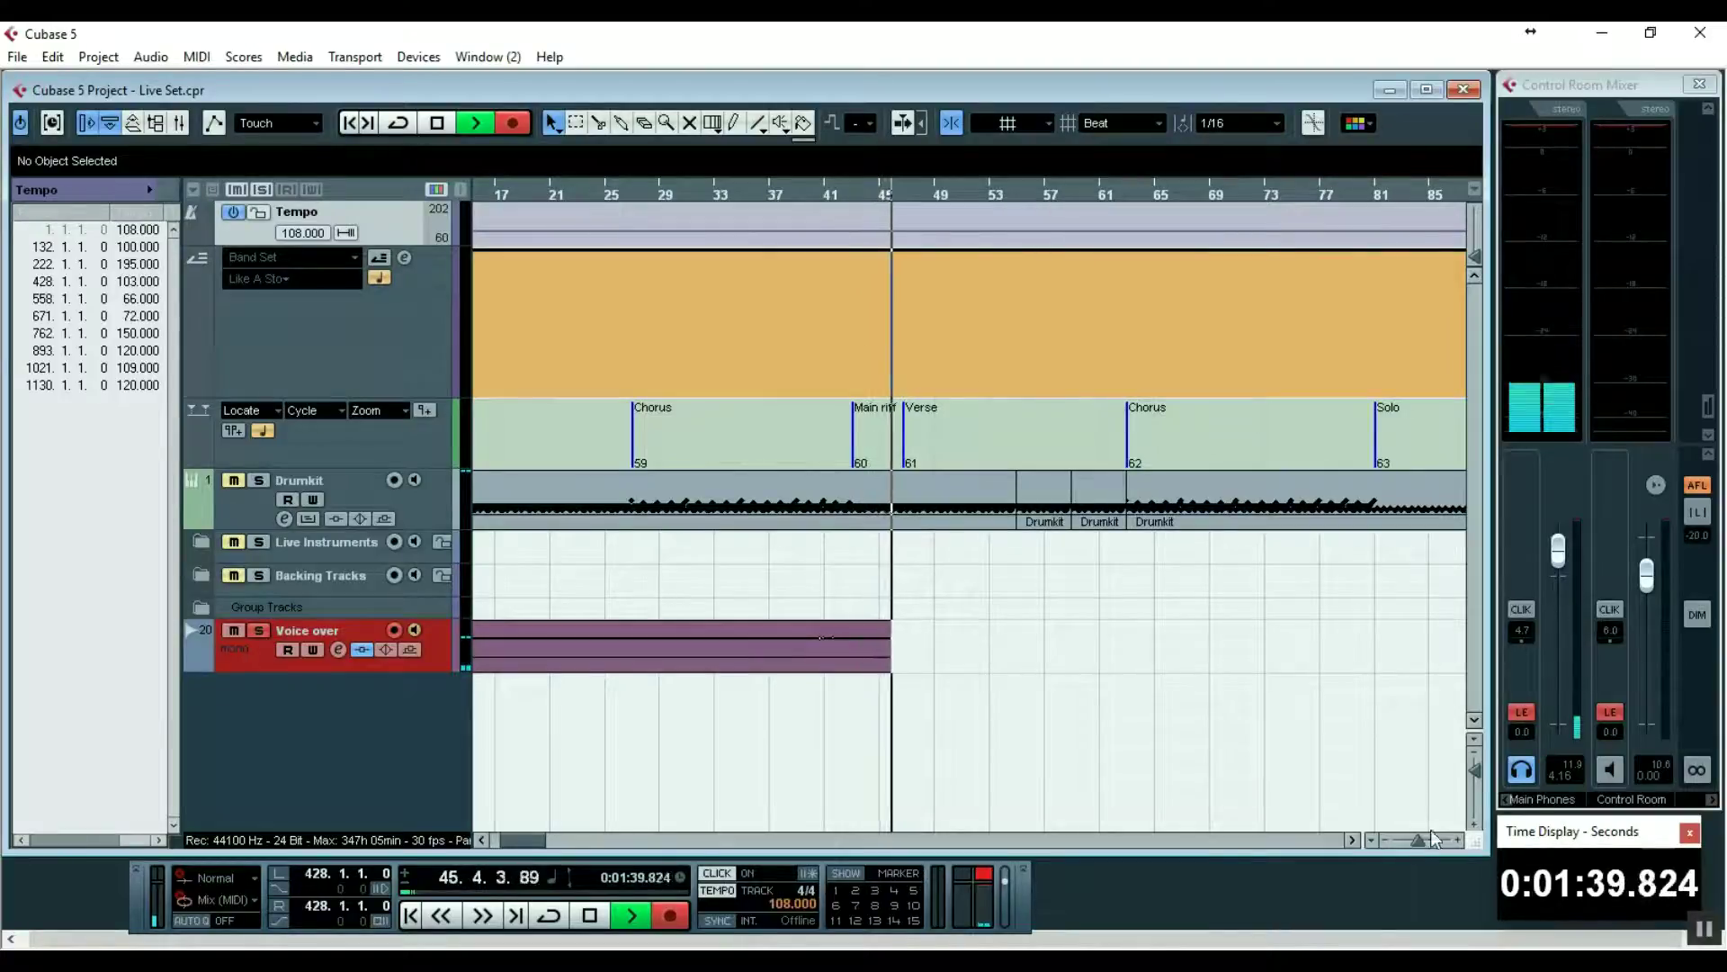
{"action": "left_click_drag", "start_coordinate": [1418, 835], "coordinate": [1412, 839]}
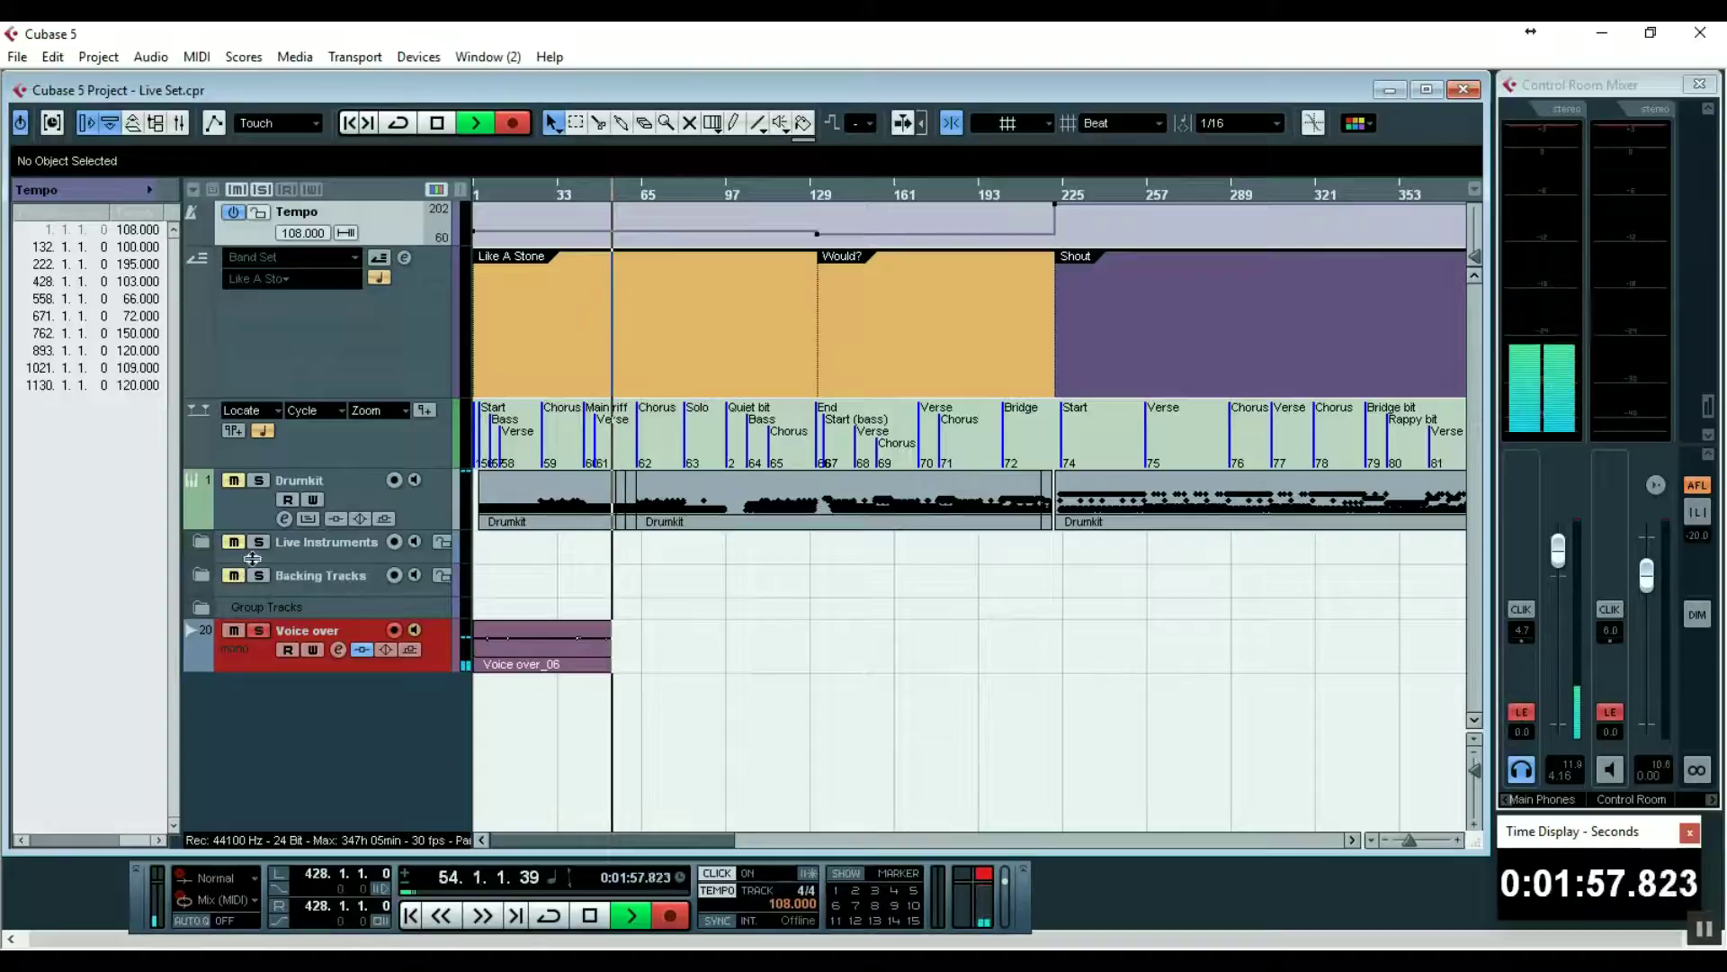
- Expand the Live Instruments folder, look inside the Drums folder, then collapse Drums again
{"action": "left_click", "coordinate": [200, 542]}
{"action": "scroll", "coordinate": [321, 583], "scroll_direction": "down", "scroll_amount": 3}
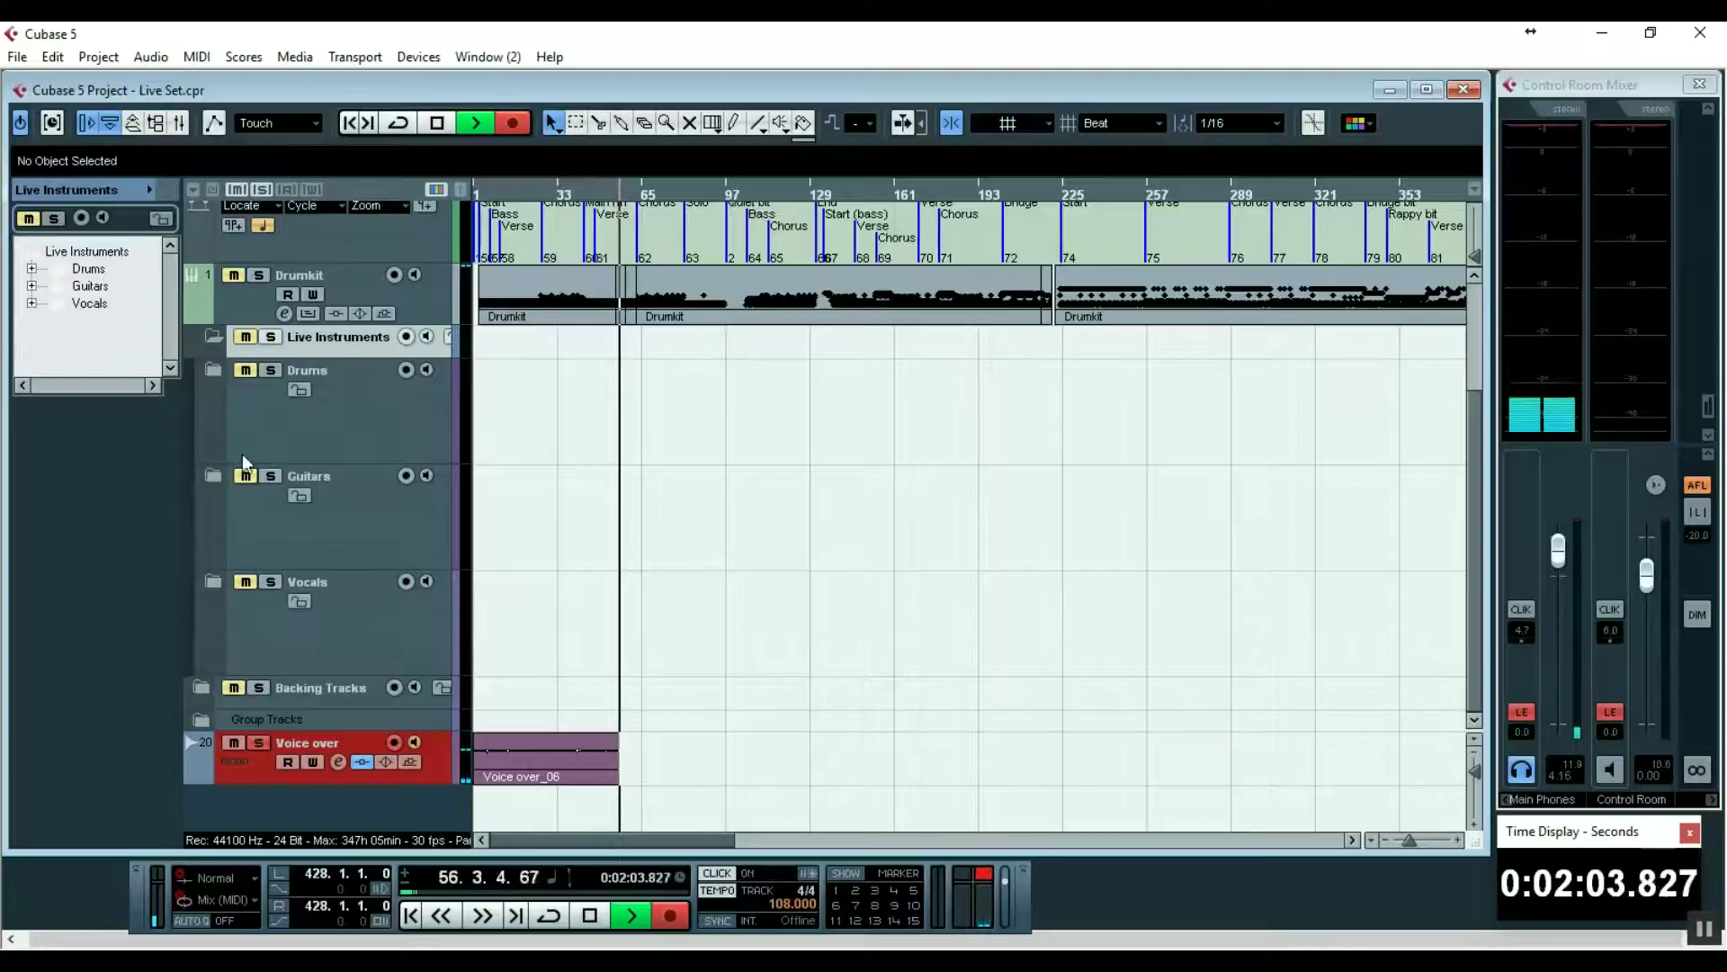
{"action": "left_click", "coordinate": [214, 371]}
{"action": "scroll", "coordinate": [396, 594], "scroll_direction": "down", "scroll_amount": 4}
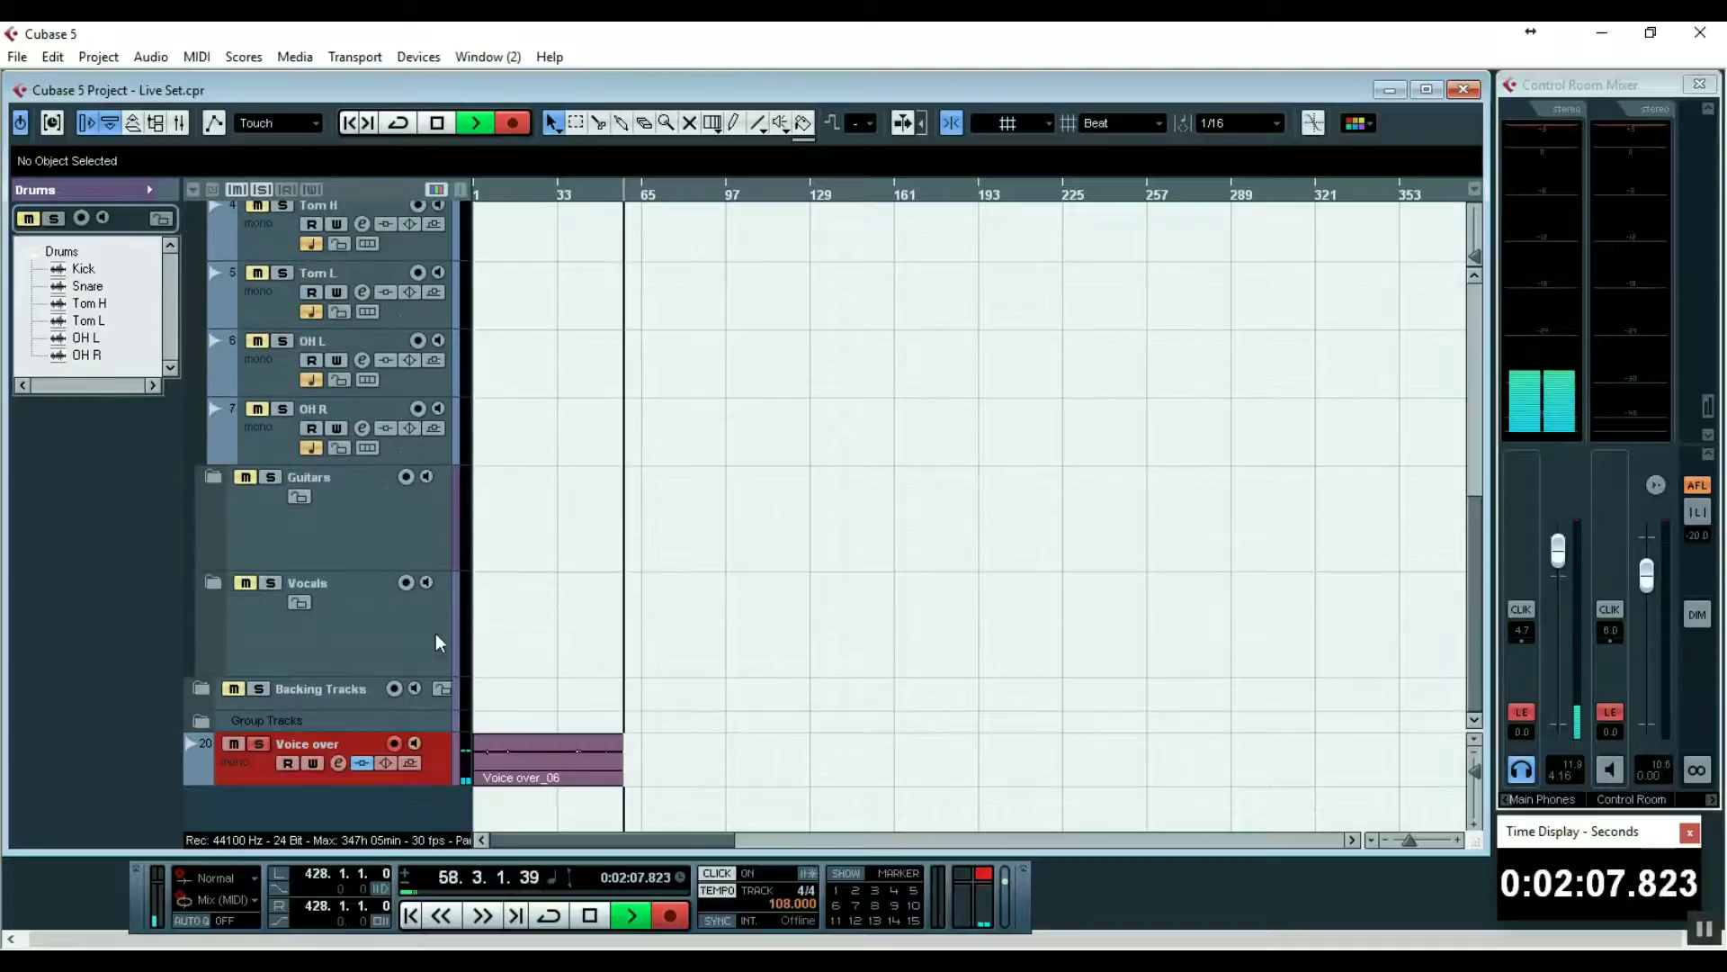
{"action": "scroll", "coordinate": [412, 695], "scroll_direction": "up", "scroll_amount": 4}
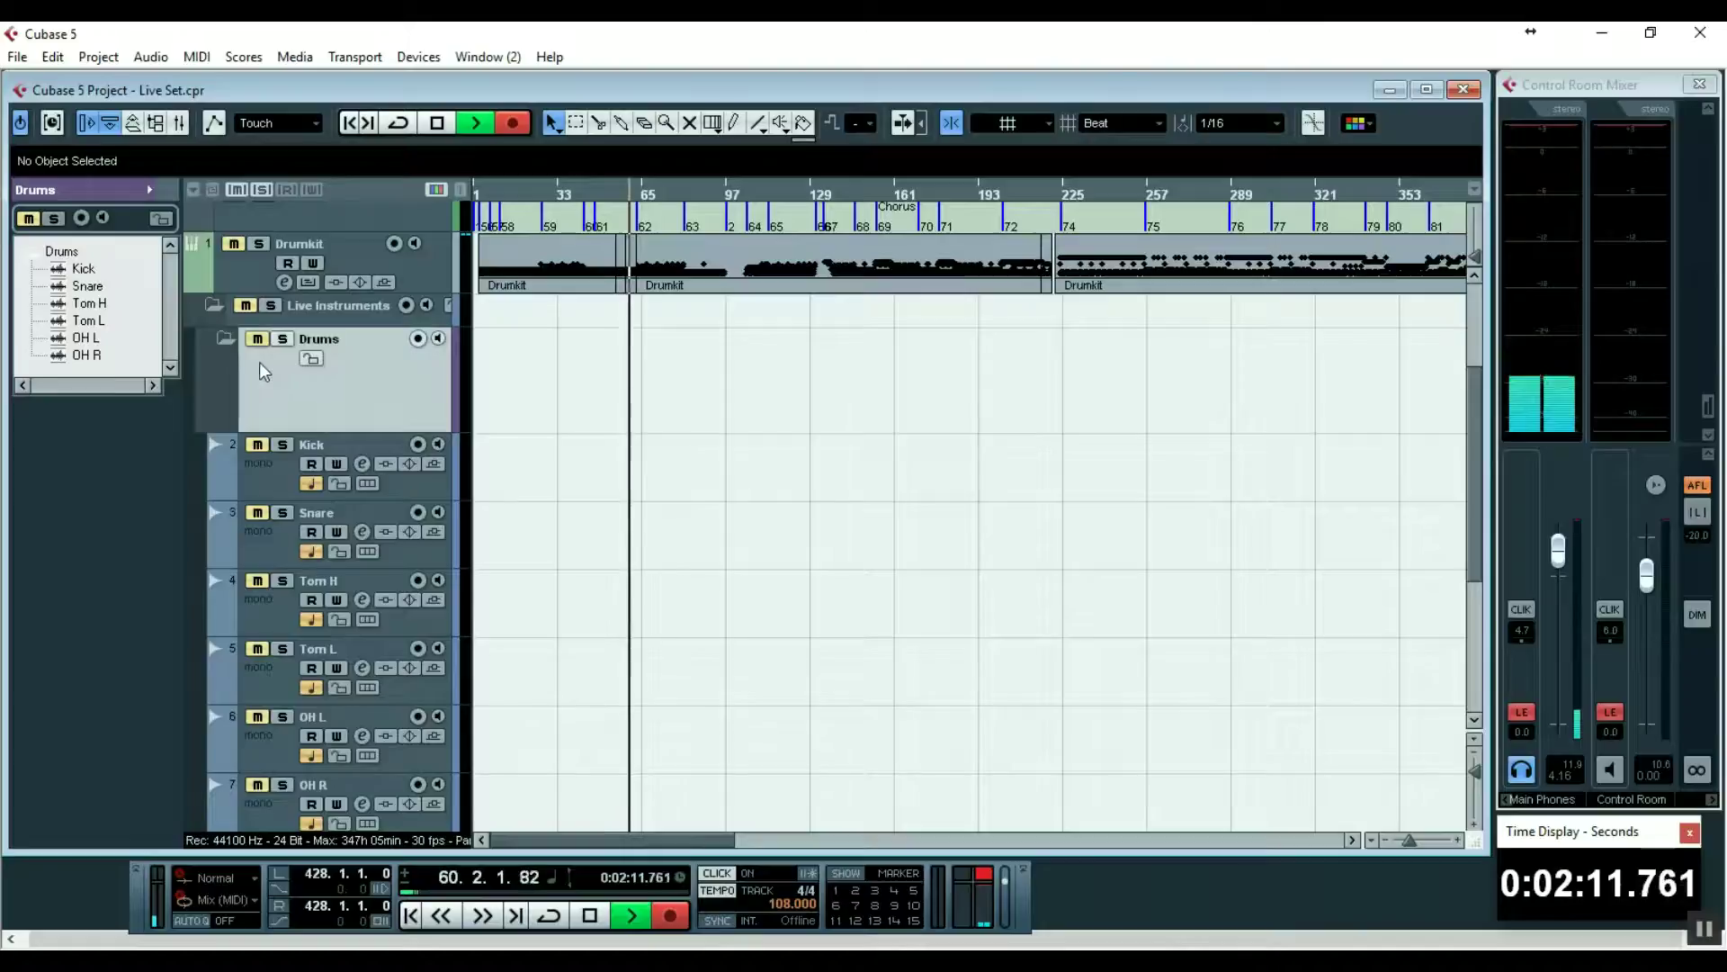
{"action": "scroll", "coordinate": [259, 362], "scroll_direction": "down", "scroll_amount": 2}
{"action": "scroll", "coordinate": [294, 493], "scroll_direction": "up", "scroll_amount": 2}
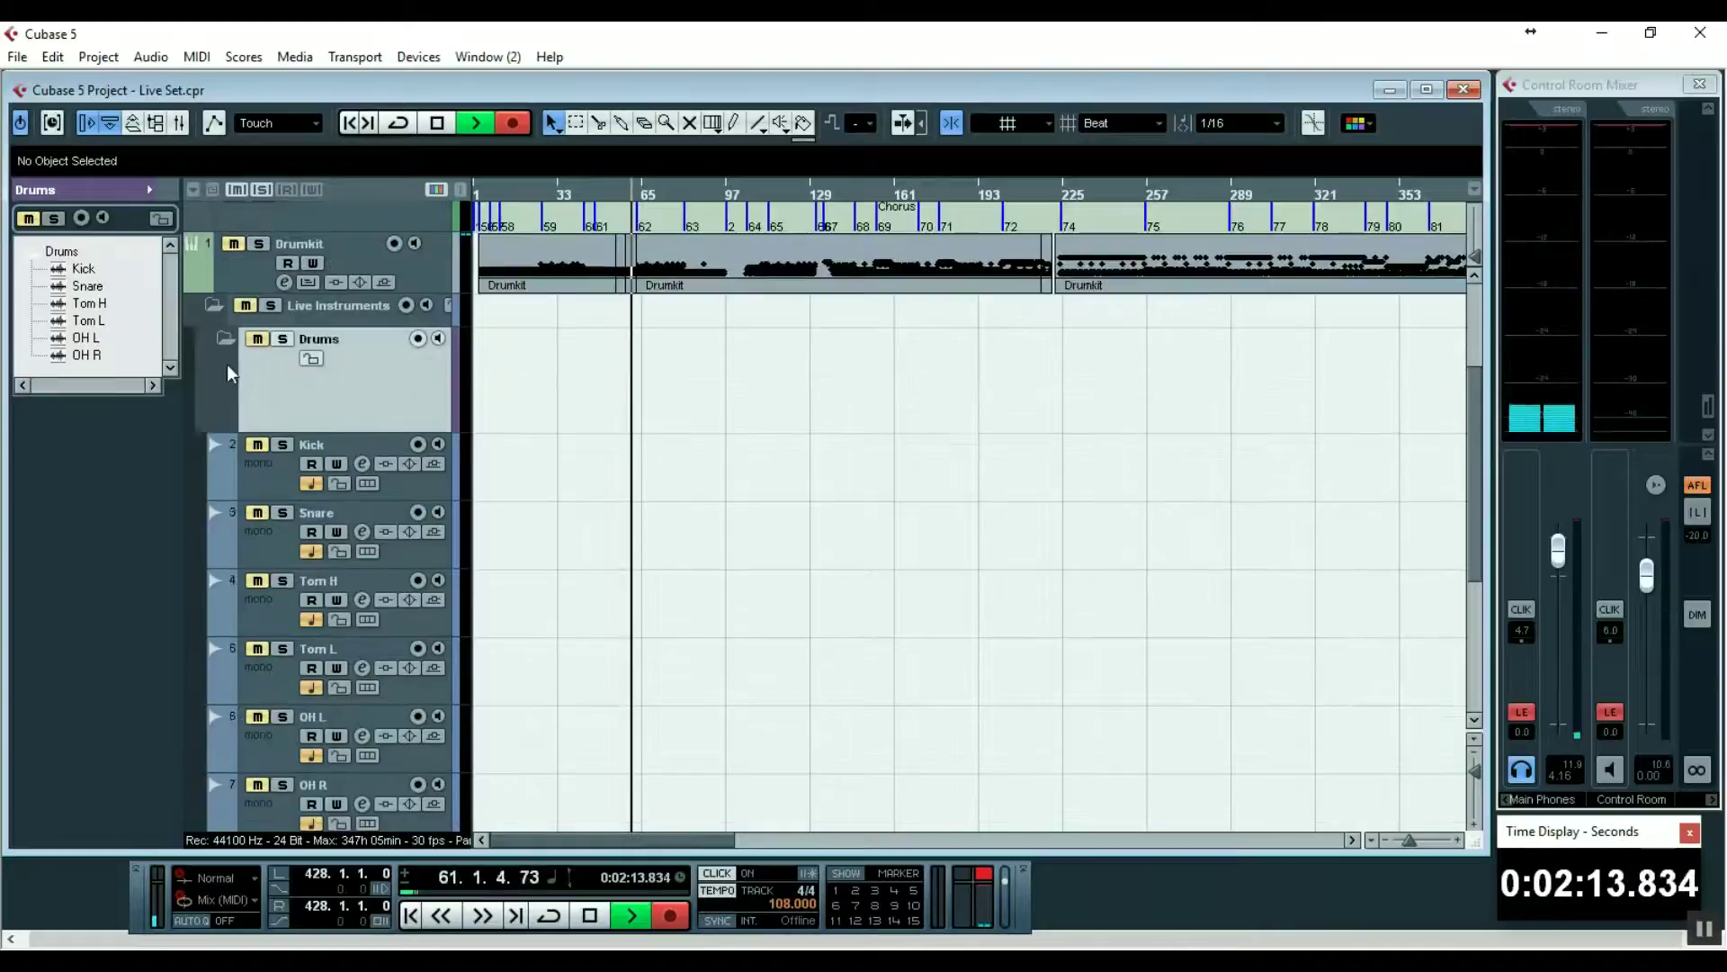
{"action": "left_click", "coordinate": [214, 370]}
- Expand the Guitars folder to reveal Guitar 1, Guitar Automation and Guitar 2
{"action": "left_click", "coordinate": [215, 477]}
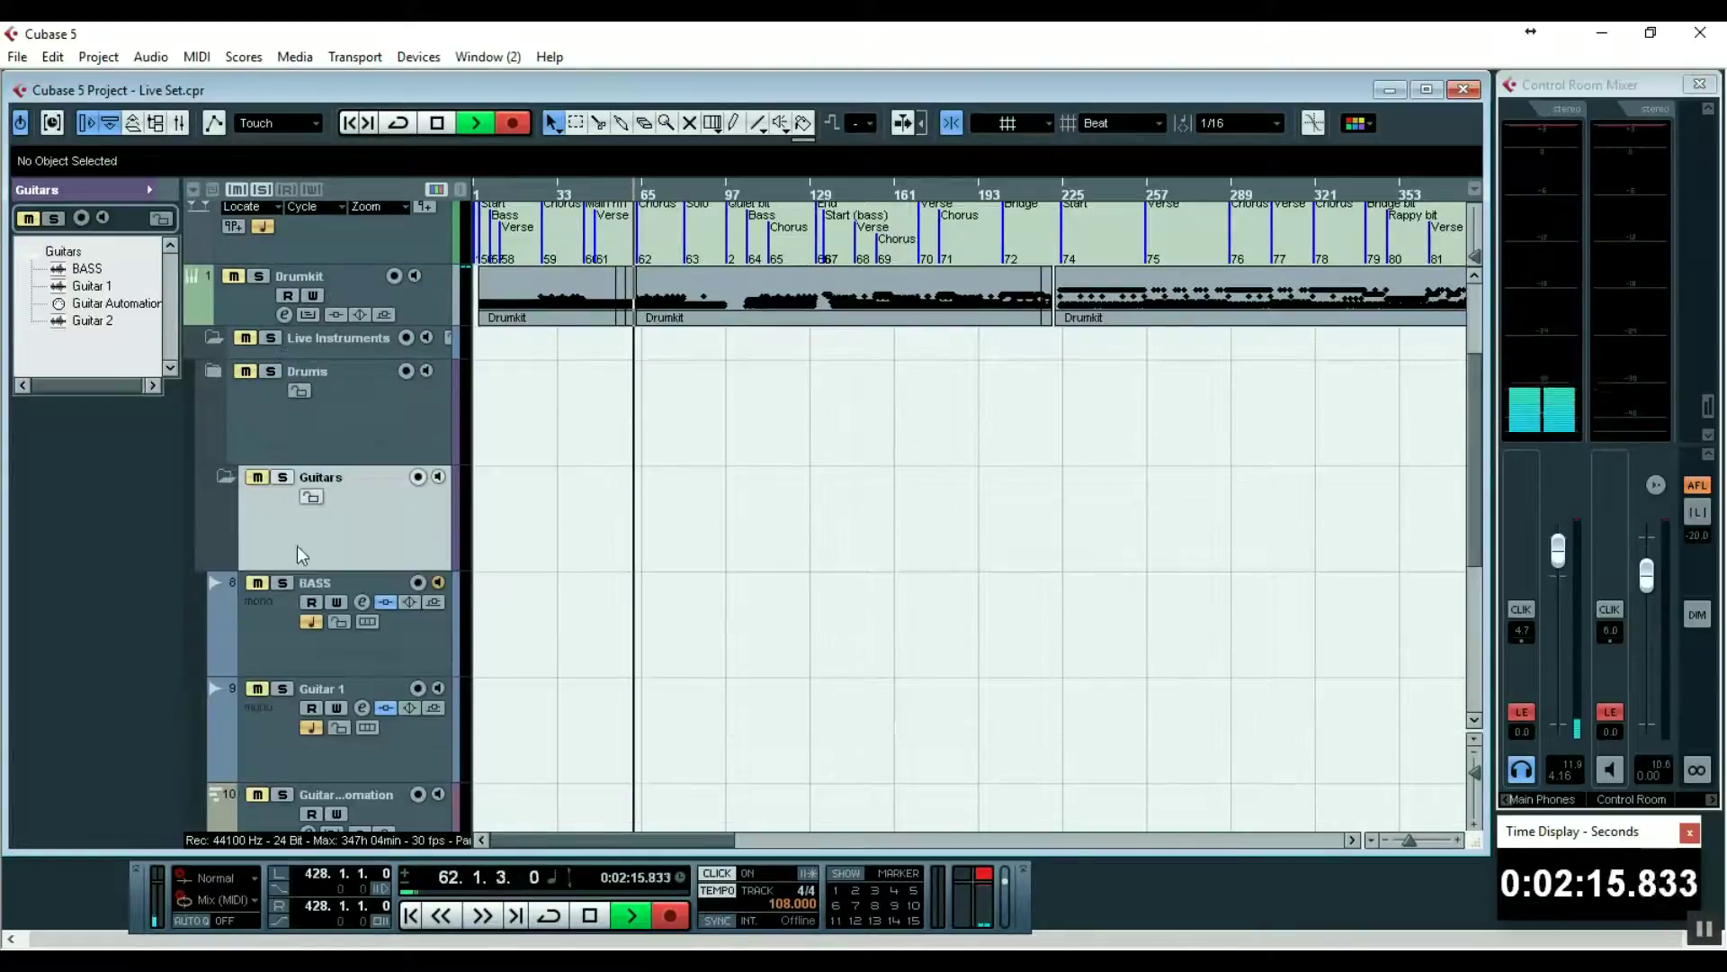
{"action": "scroll", "coordinate": [258, 589], "scroll_direction": "down", "scroll_amount": 2}
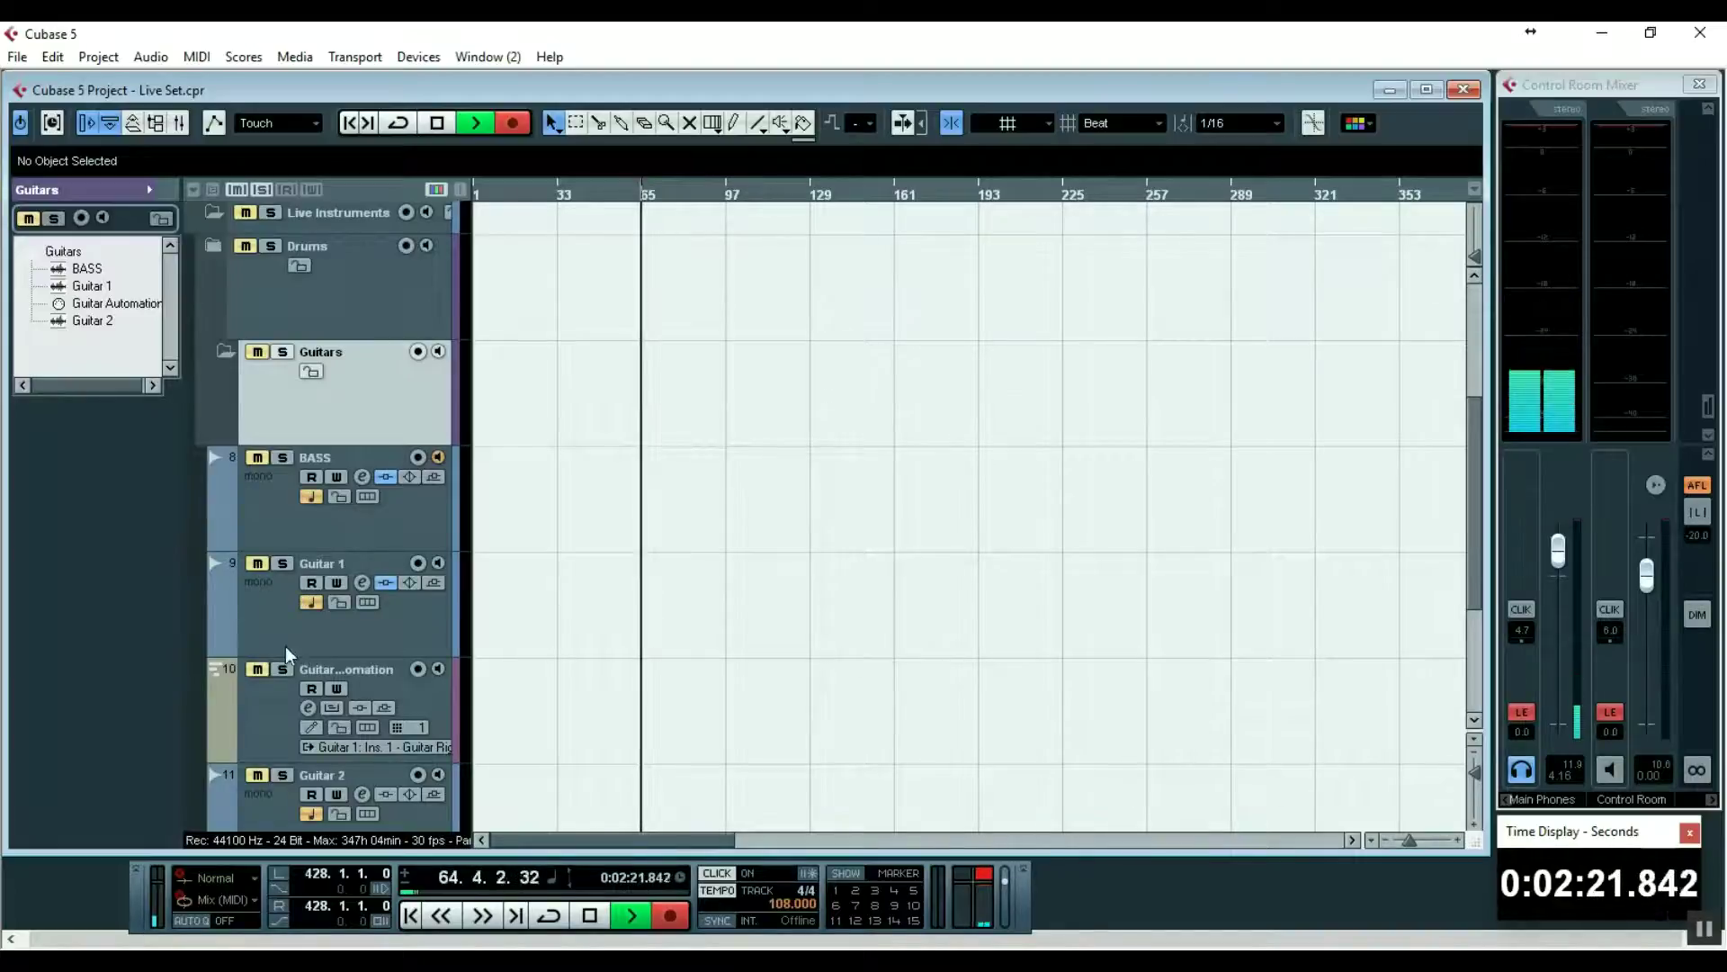
{"action": "scroll", "coordinate": [419, 610], "scroll_direction": "down", "scroll_amount": 2}
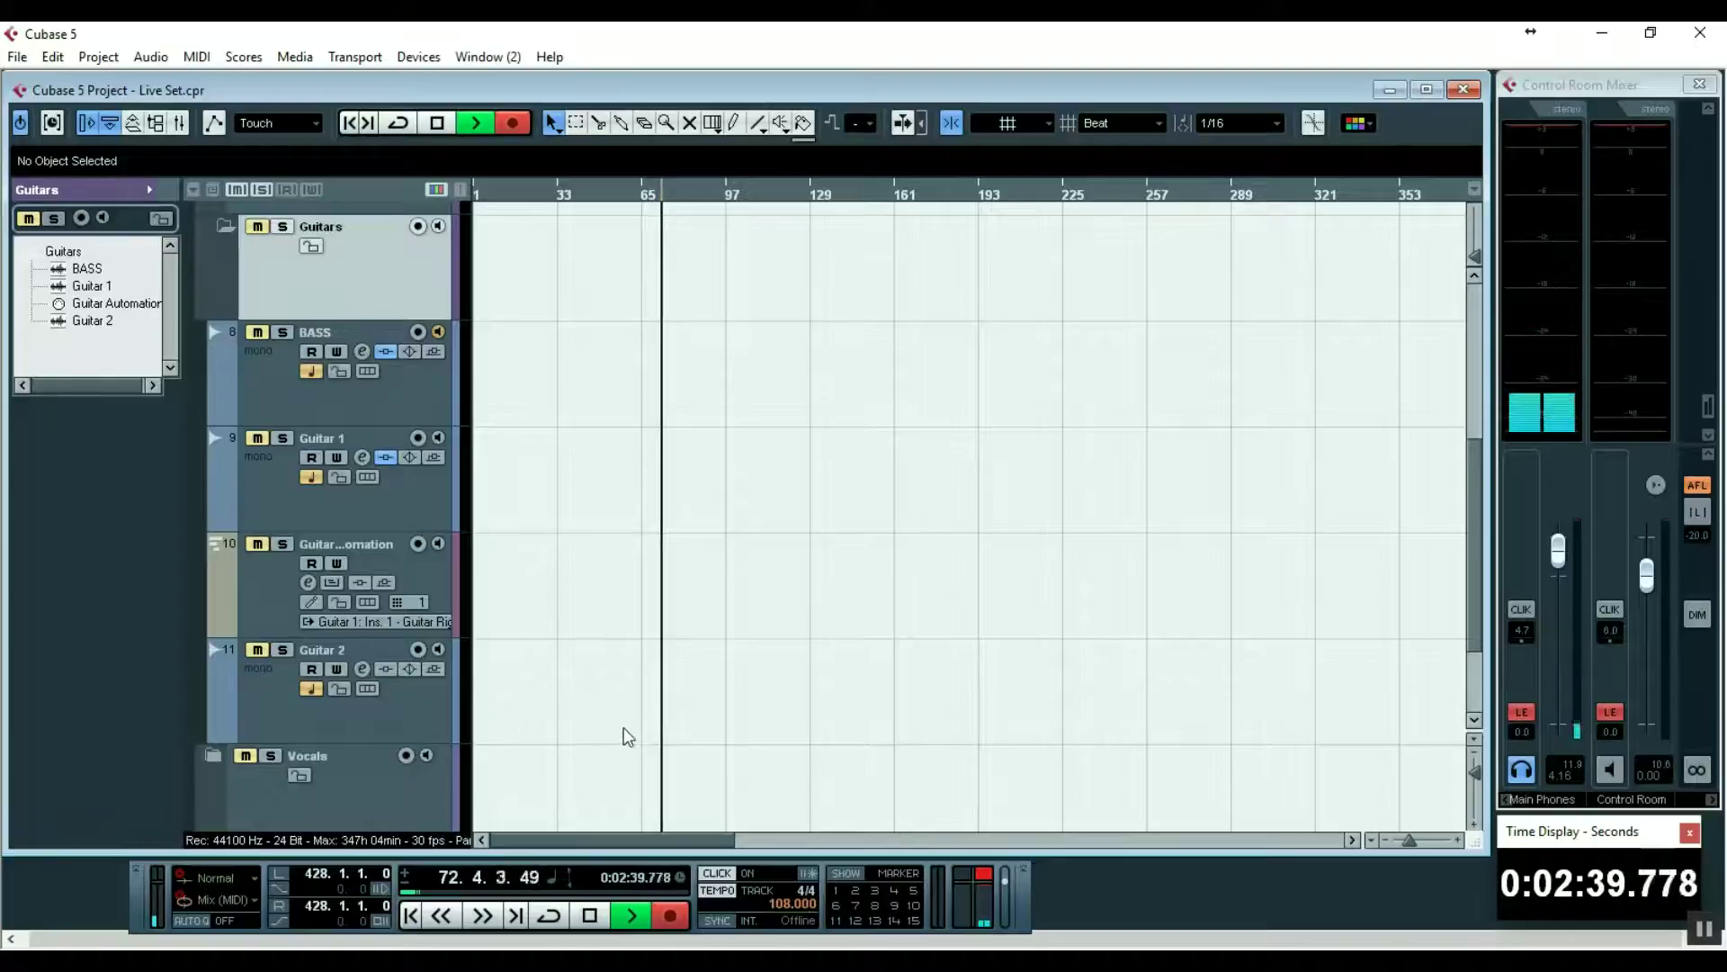
{"action": "scroll", "coordinate": [642, 743], "scroll_direction": "up", "scroll_amount": 5}
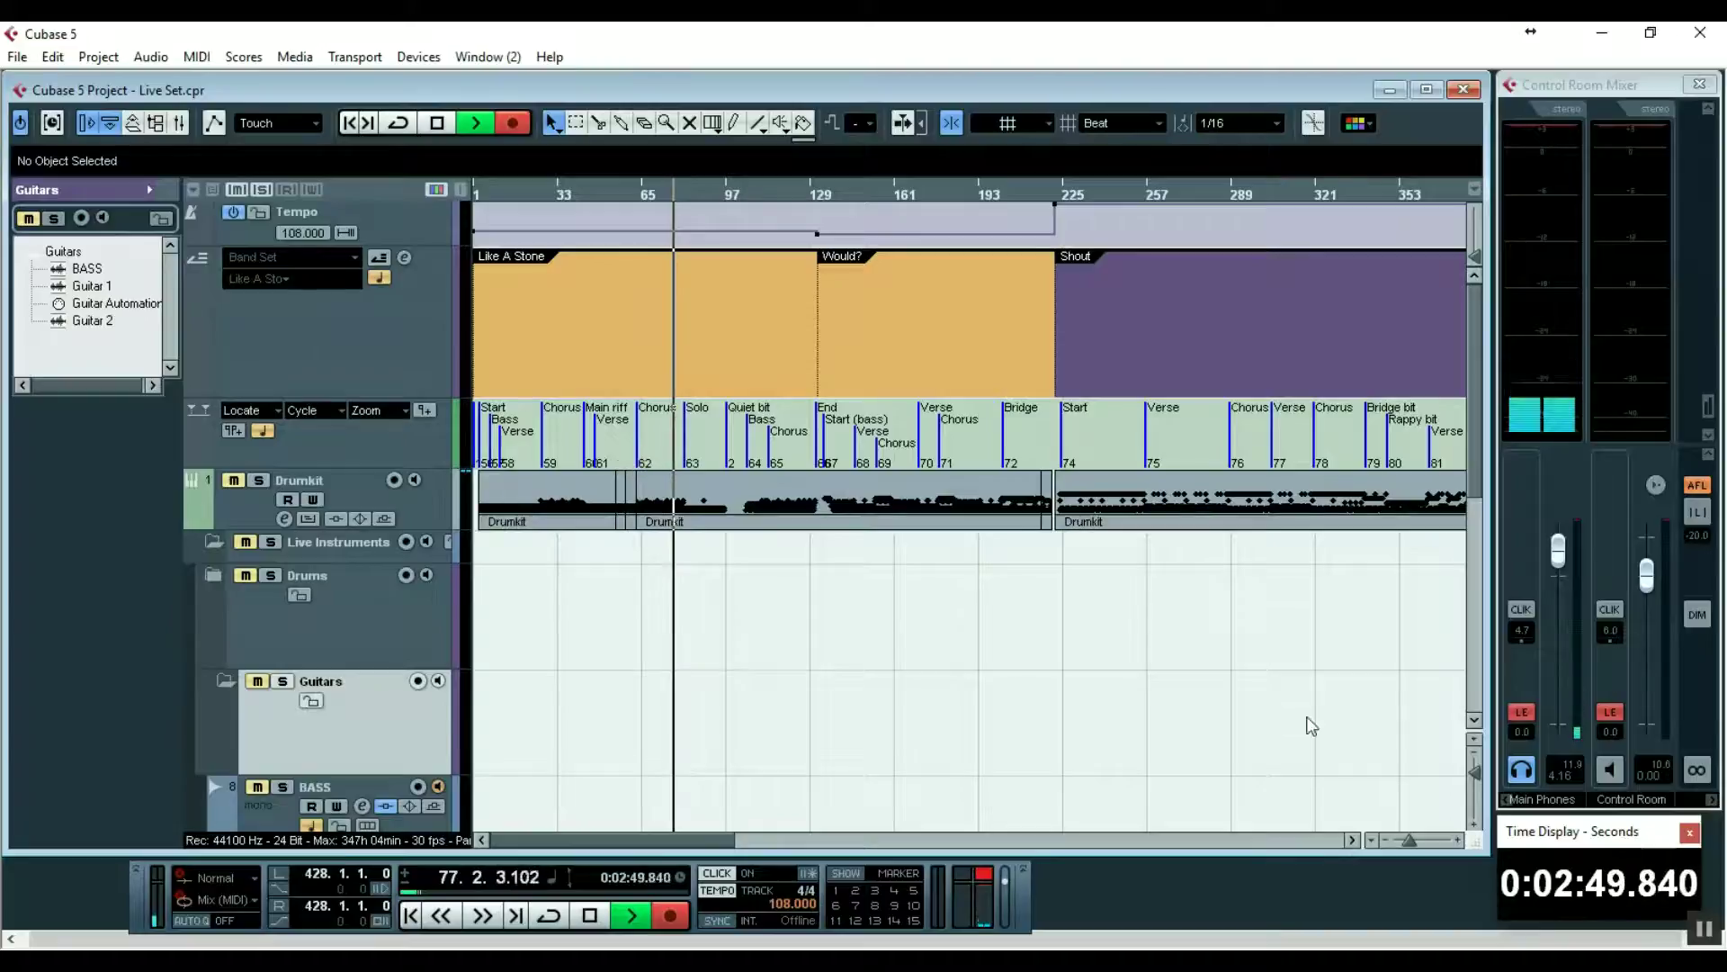
- Collapse the Live Instruments folder and expand Backing Tracks to show the Piano track inside it
{"action": "left_click_drag", "start_coordinate": [1413, 840], "coordinate": [1418, 840]}
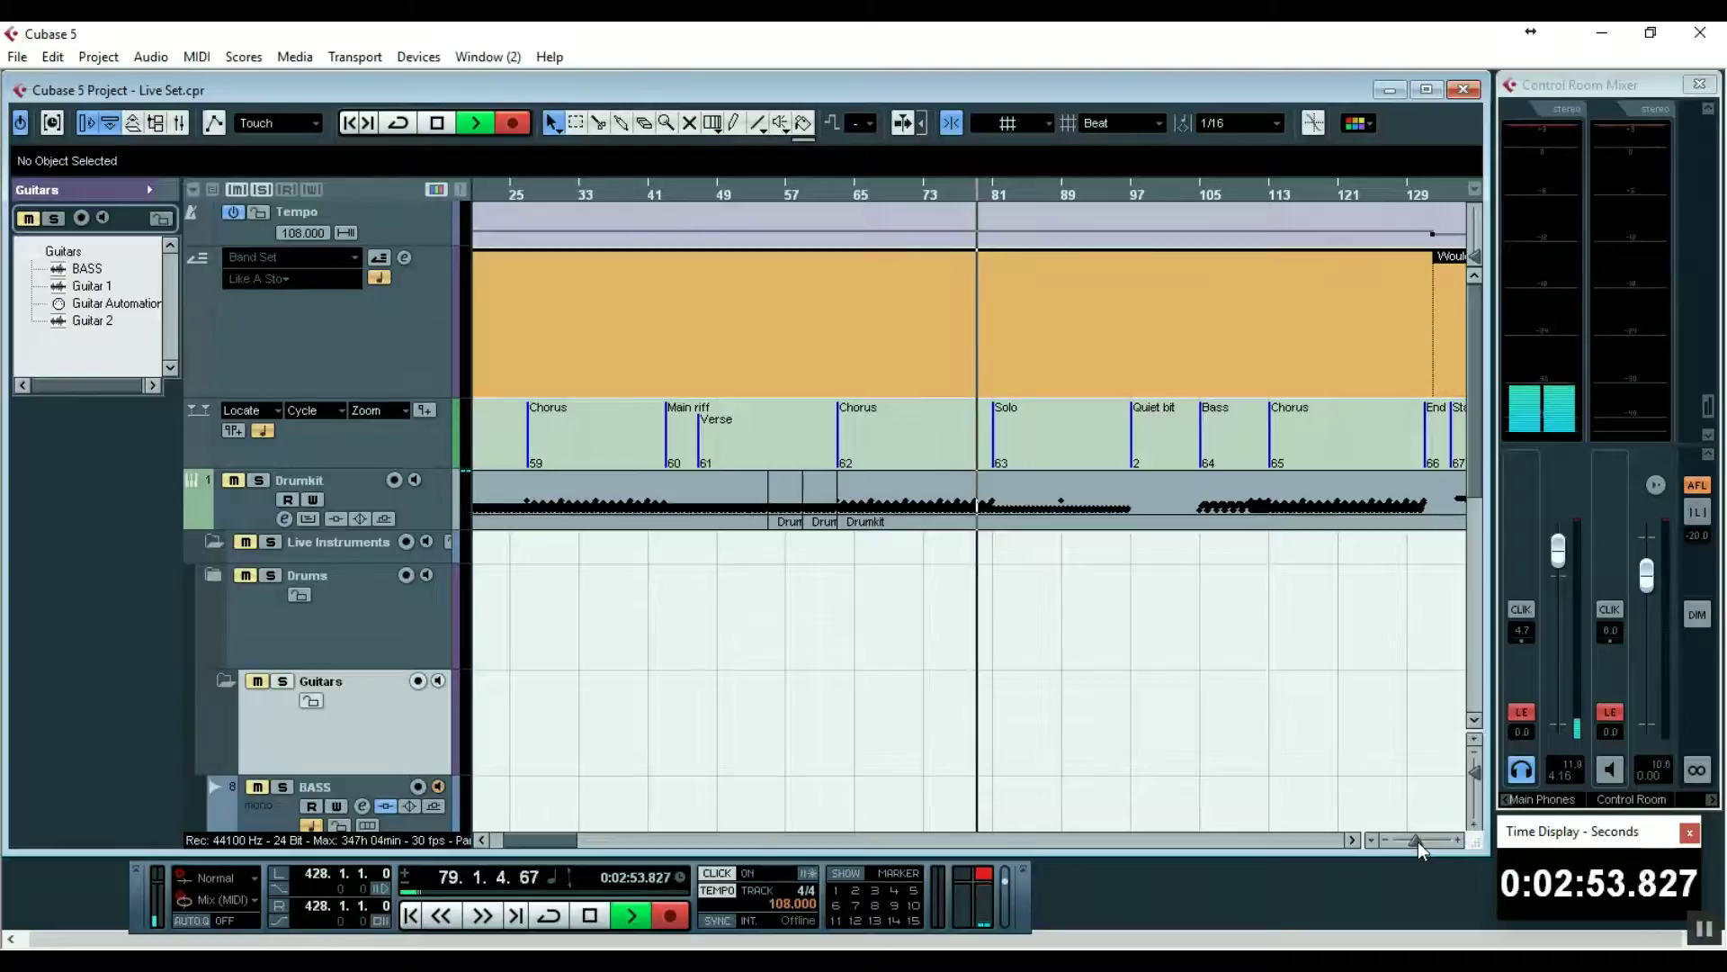
{"action": "scroll", "coordinate": [1040, 586], "scroll_direction": "down", "scroll_amount": 2}
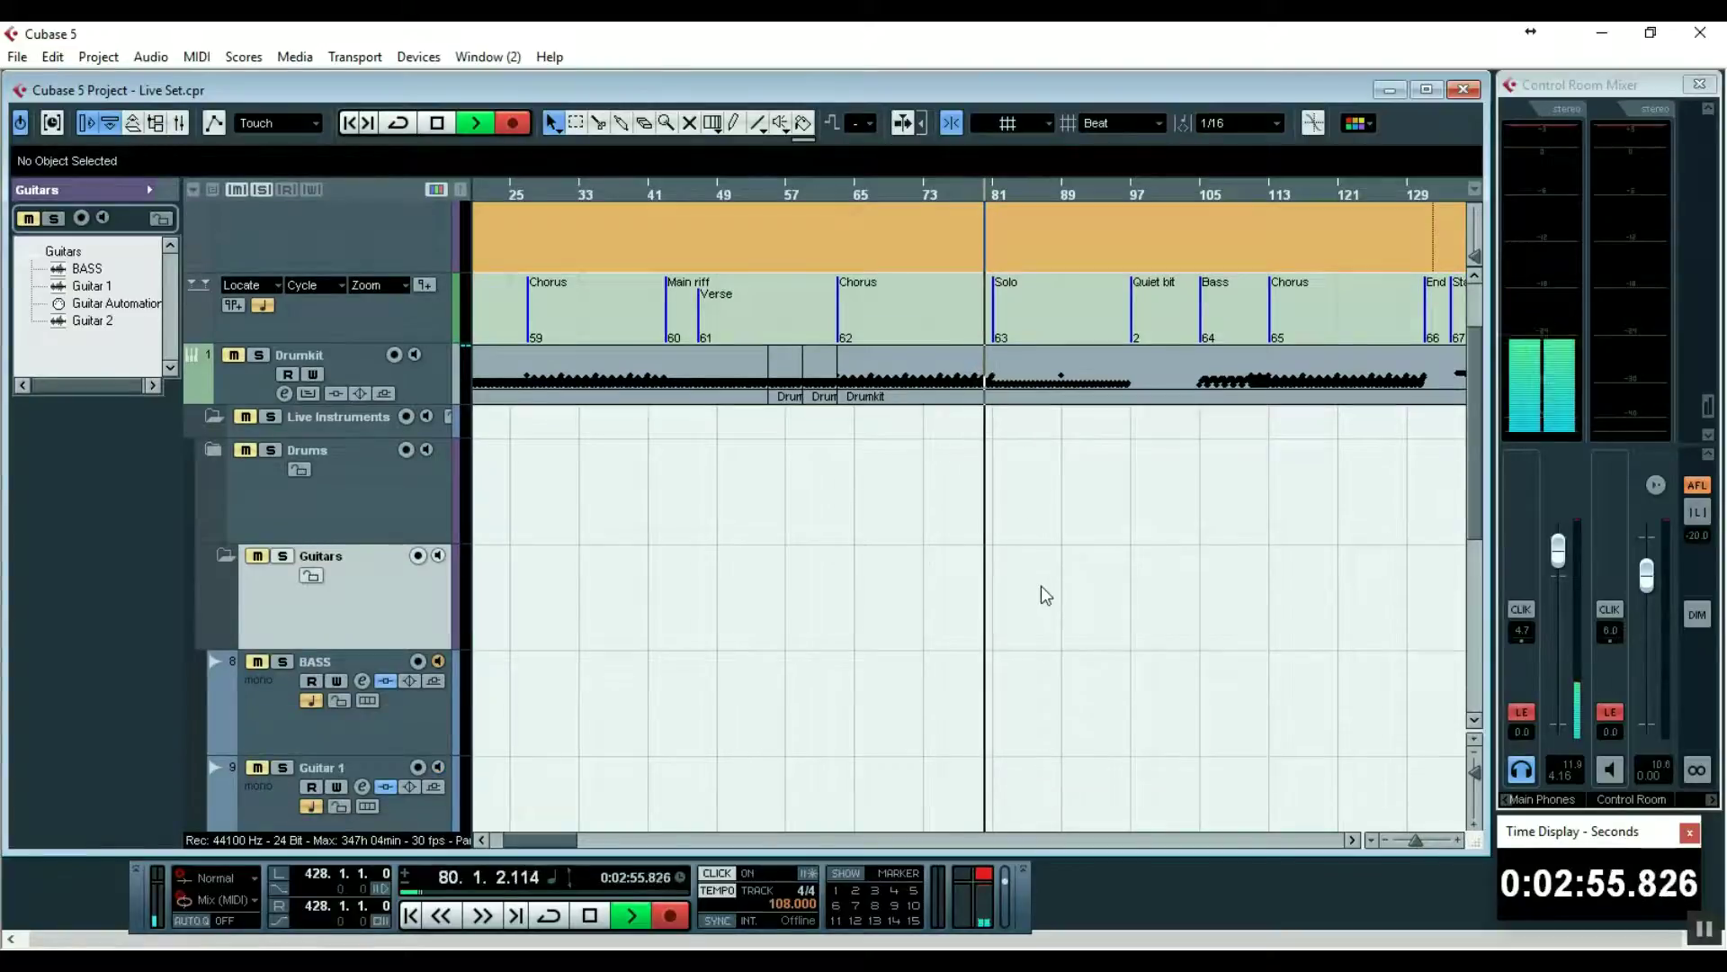
{"action": "scroll", "coordinate": [1040, 586], "scroll_direction": "down", "scroll_amount": 2}
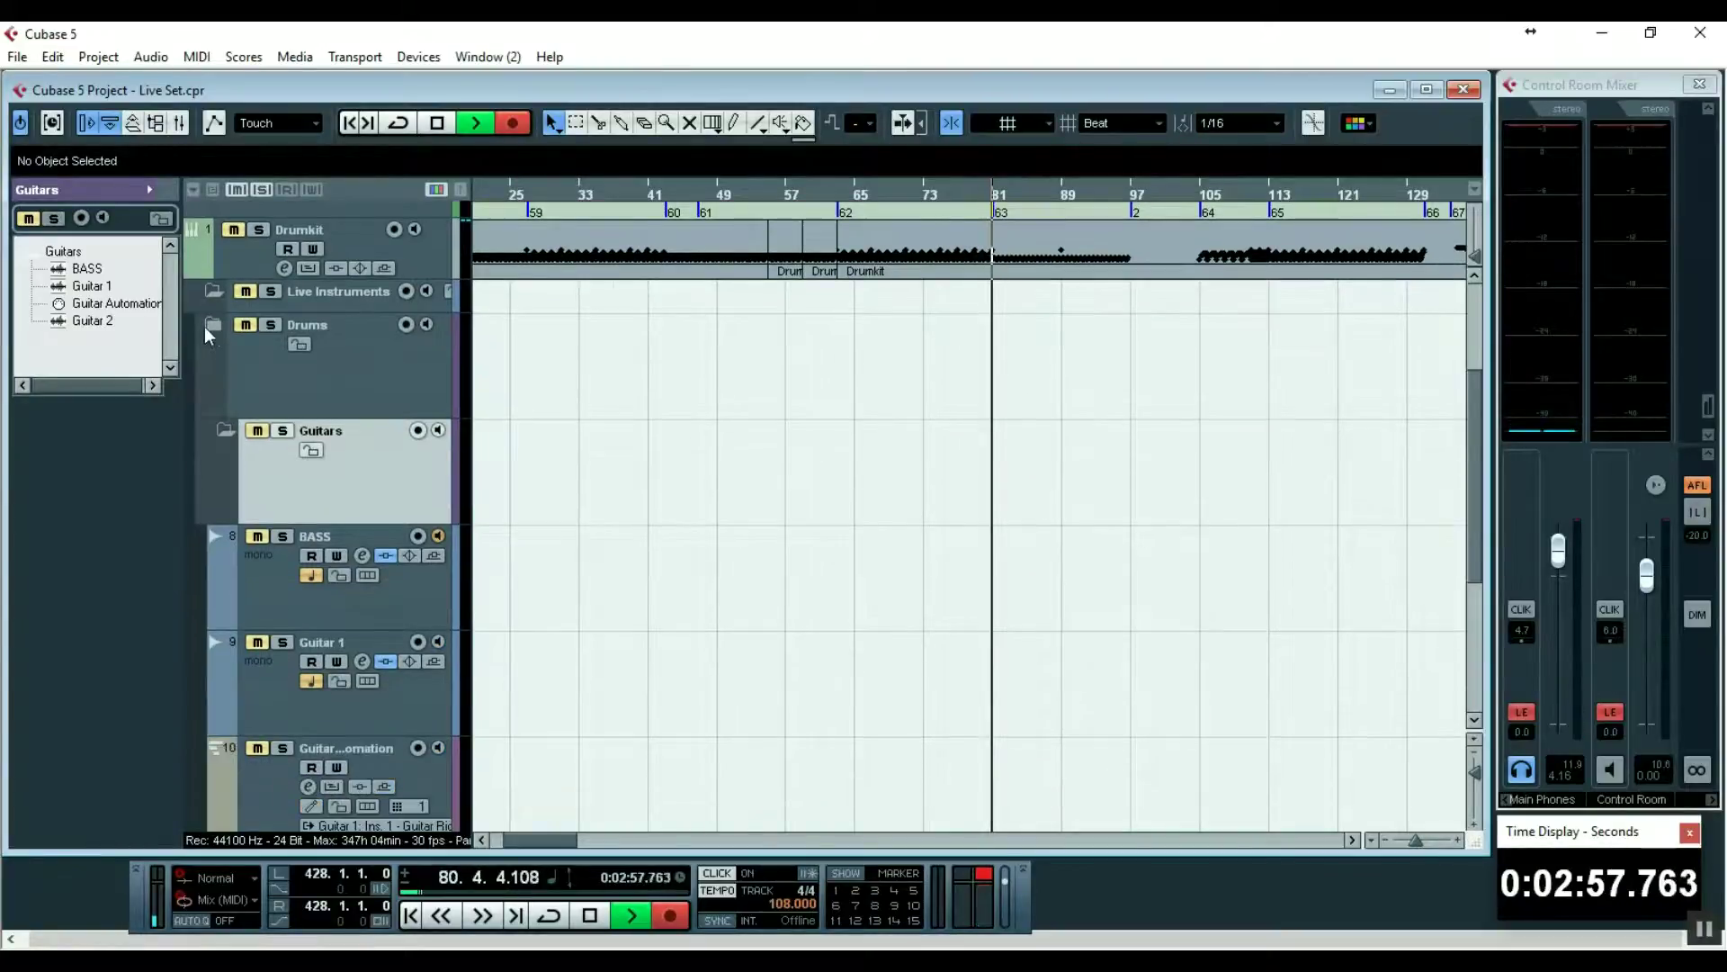
{"action": "left_click", "coordinate": [212, 291]}
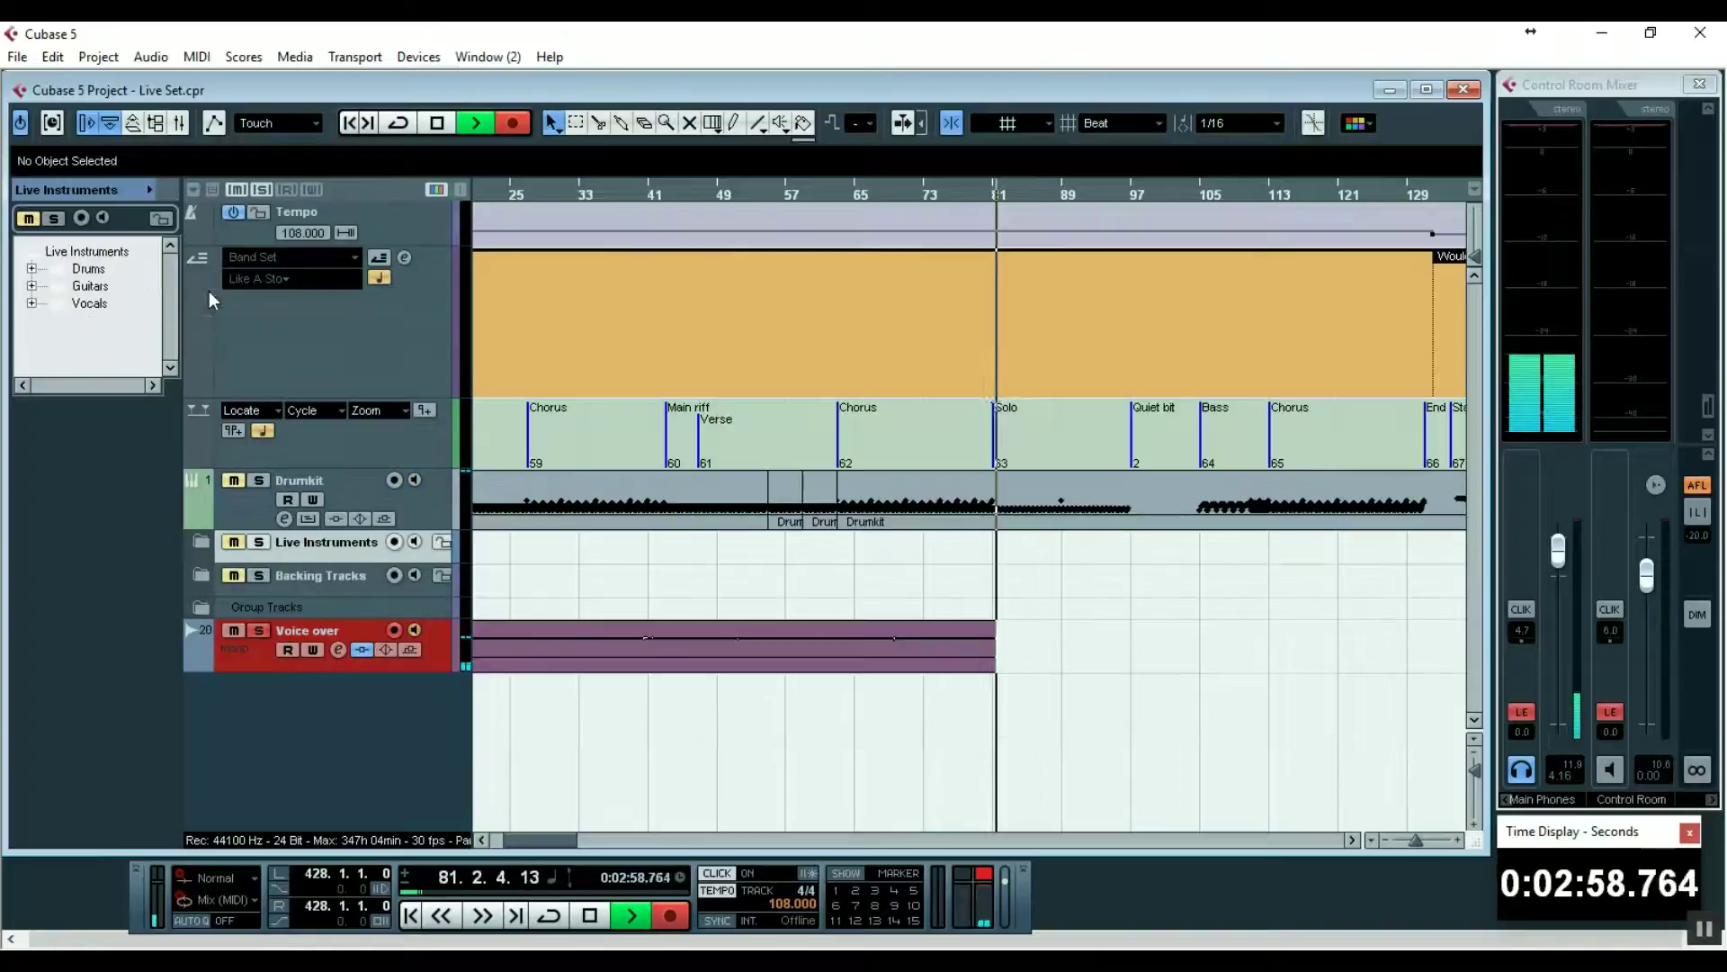
{"action": "left_click", "coordinate": [203, 575]}
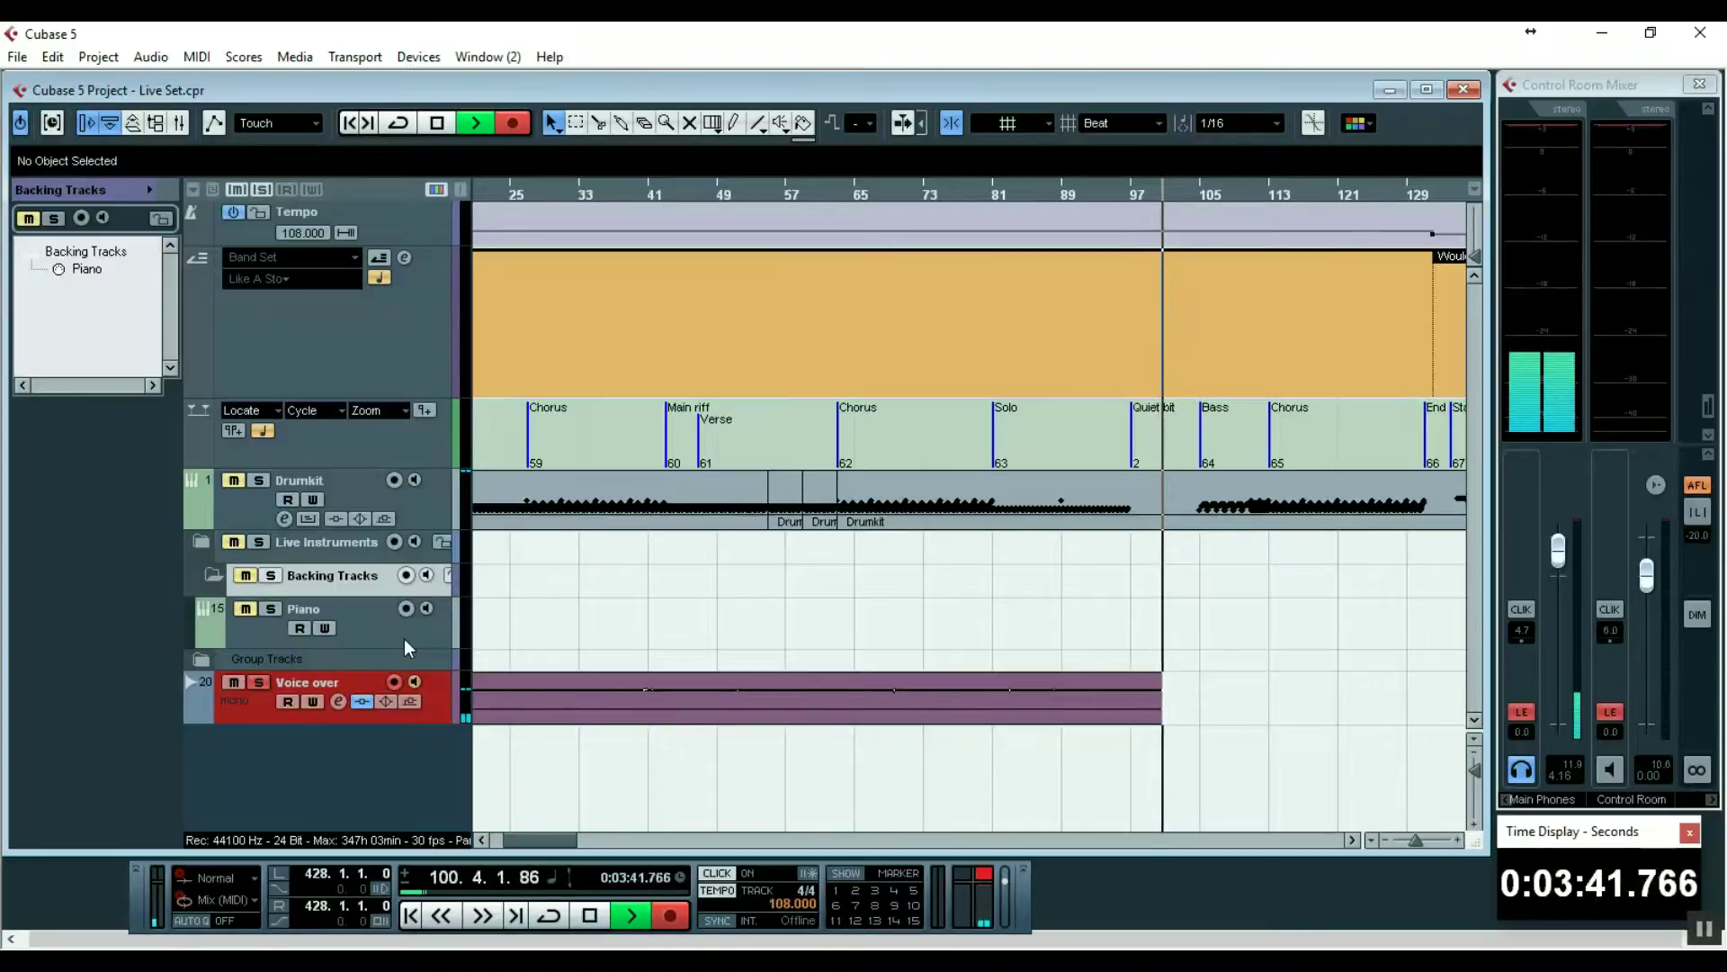
- Fold the Backing Tracks folder, zoom out, and show the Arranger track's song chain in the Inspector
{"action": "left_click", "coordinate": [213, 573]}
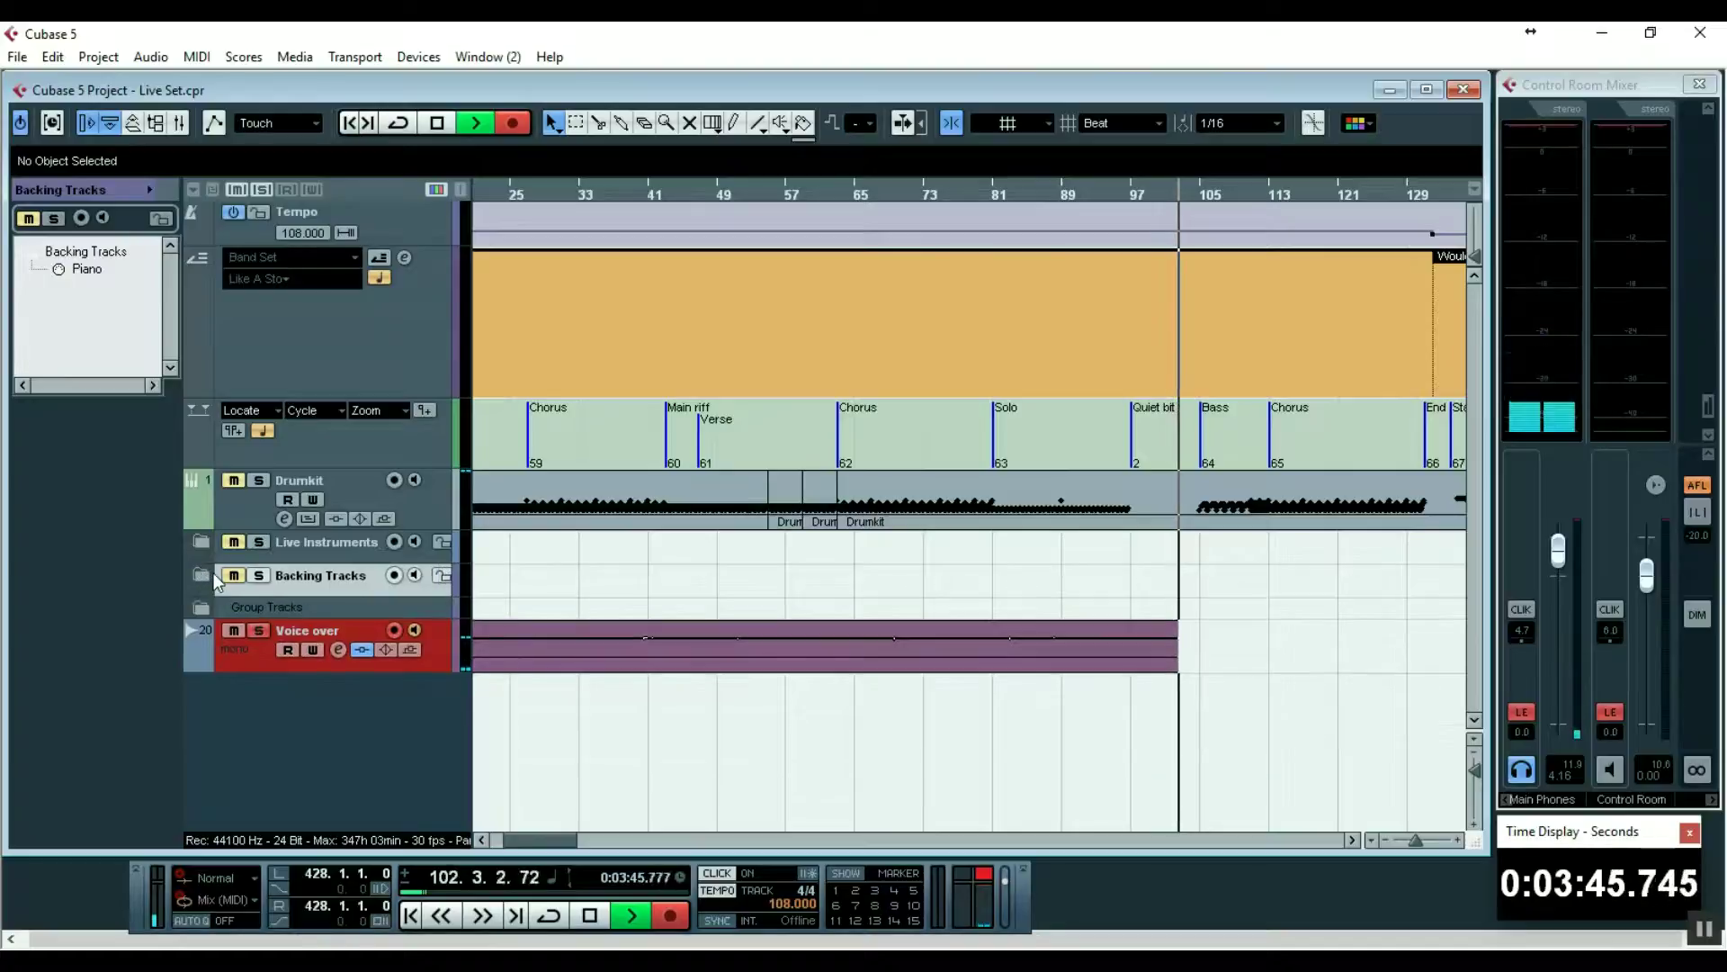
{"action": "left_click_drag", "start_coordinate": [1416, 840], "coordinate": [1411, 841]}
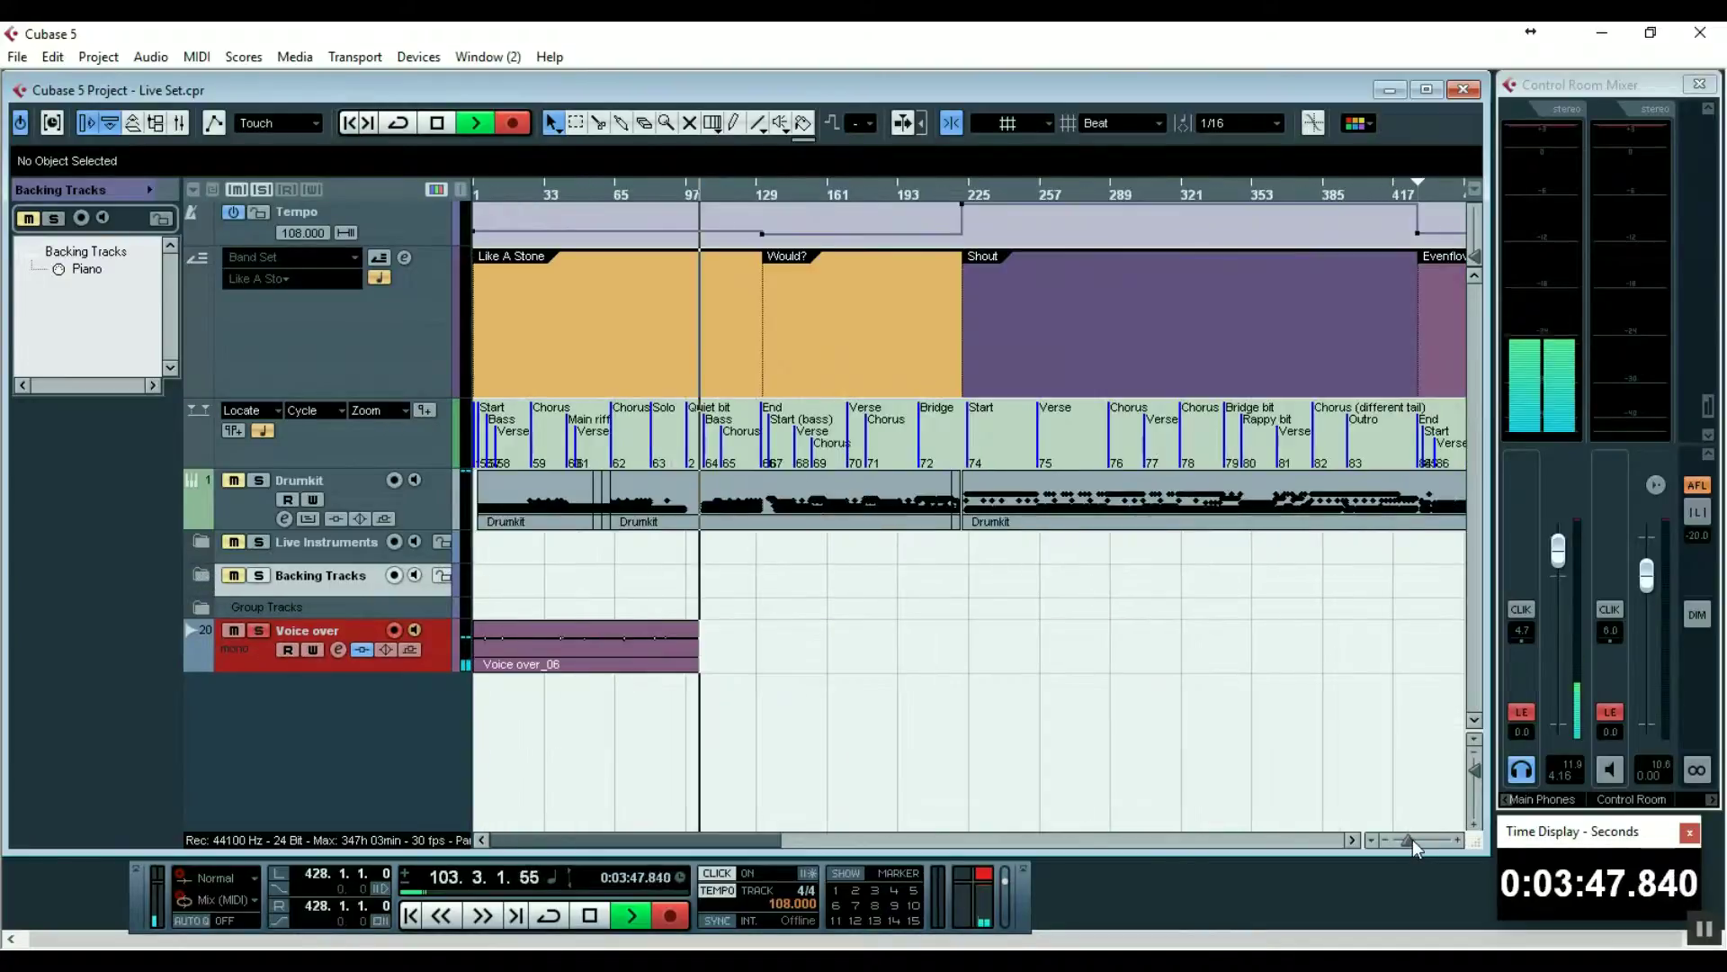
{"action": "left_click", "coordinate": [335, 342]}
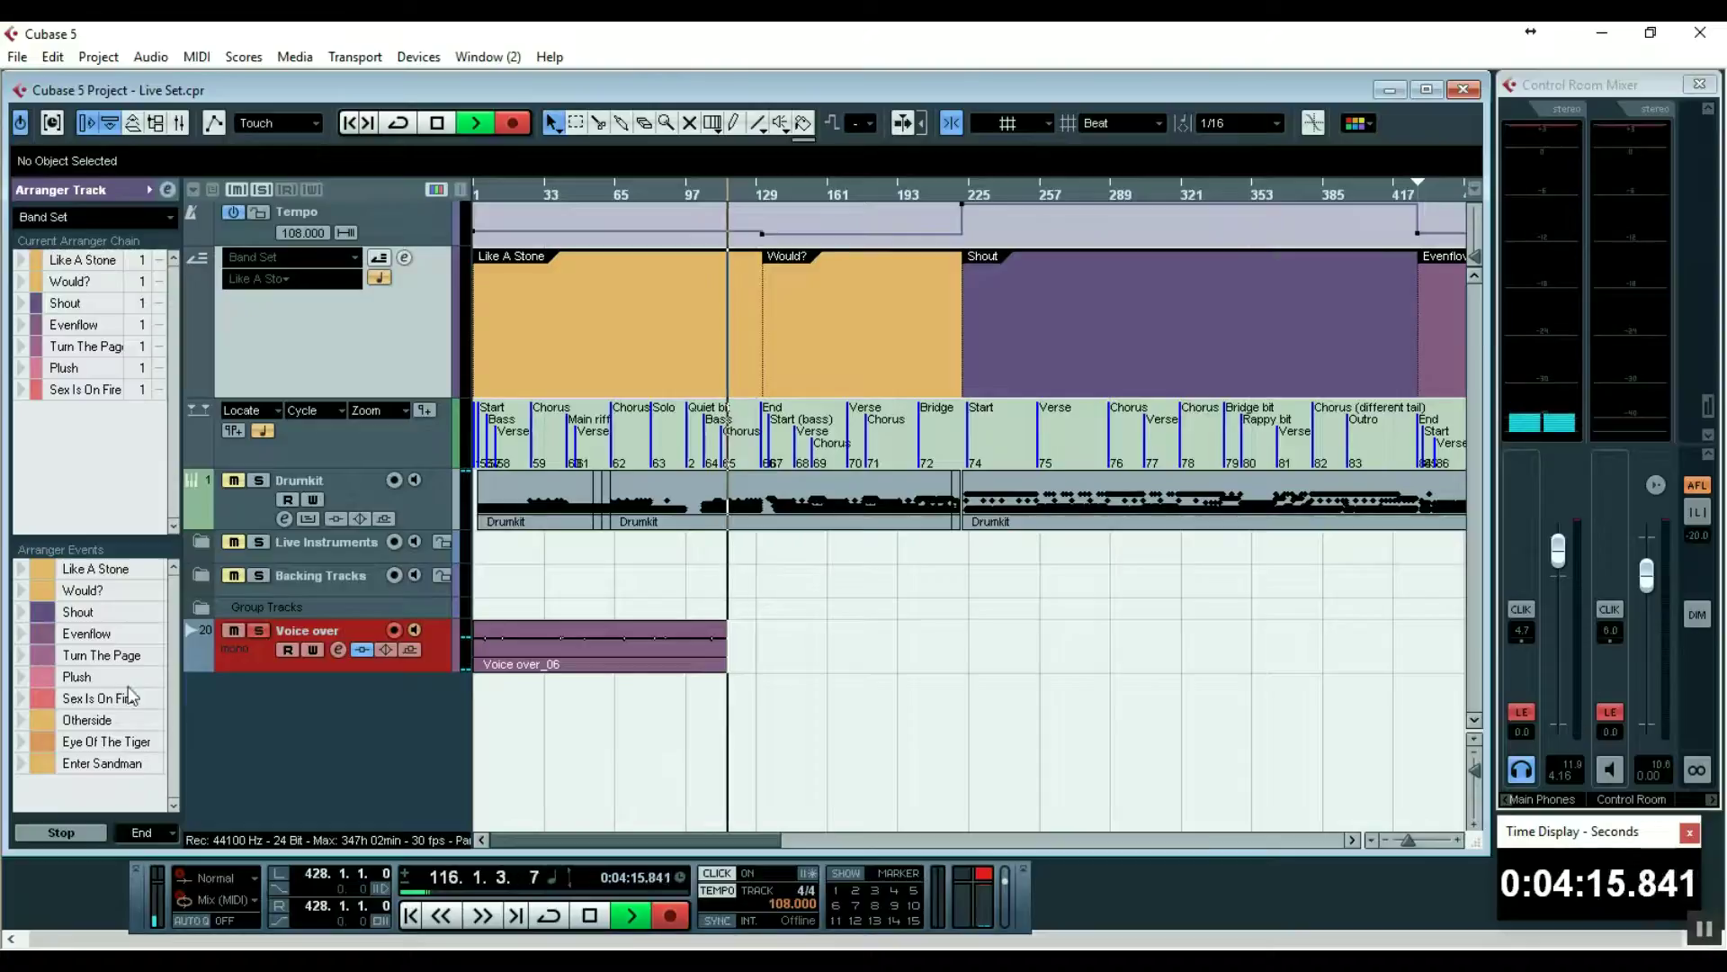
- Zoom in on the Like A Stone to Would? transition at 100 BPM and enable the headphone click
{"action": "left_click_drag", "start_coordinate": [526, 843], "coordinate": [461, 819]}
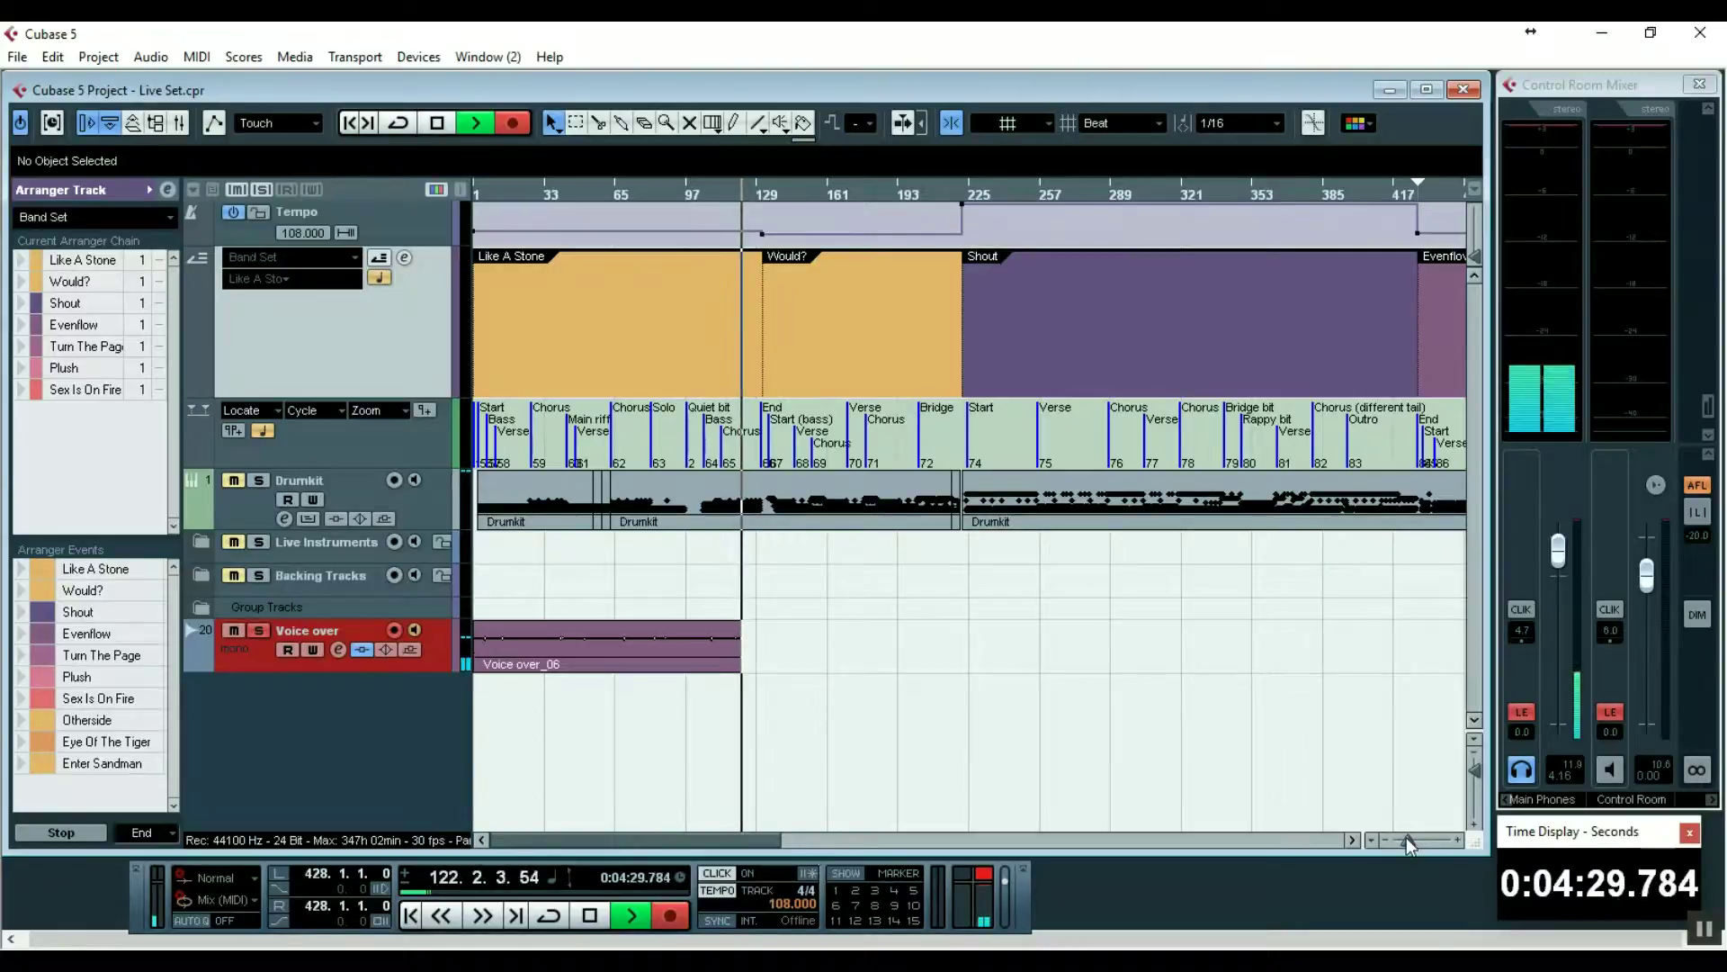
{"action": "left_click_drag", "start_coordinate": [1406, 837], "coordinate": [1413, 835]}
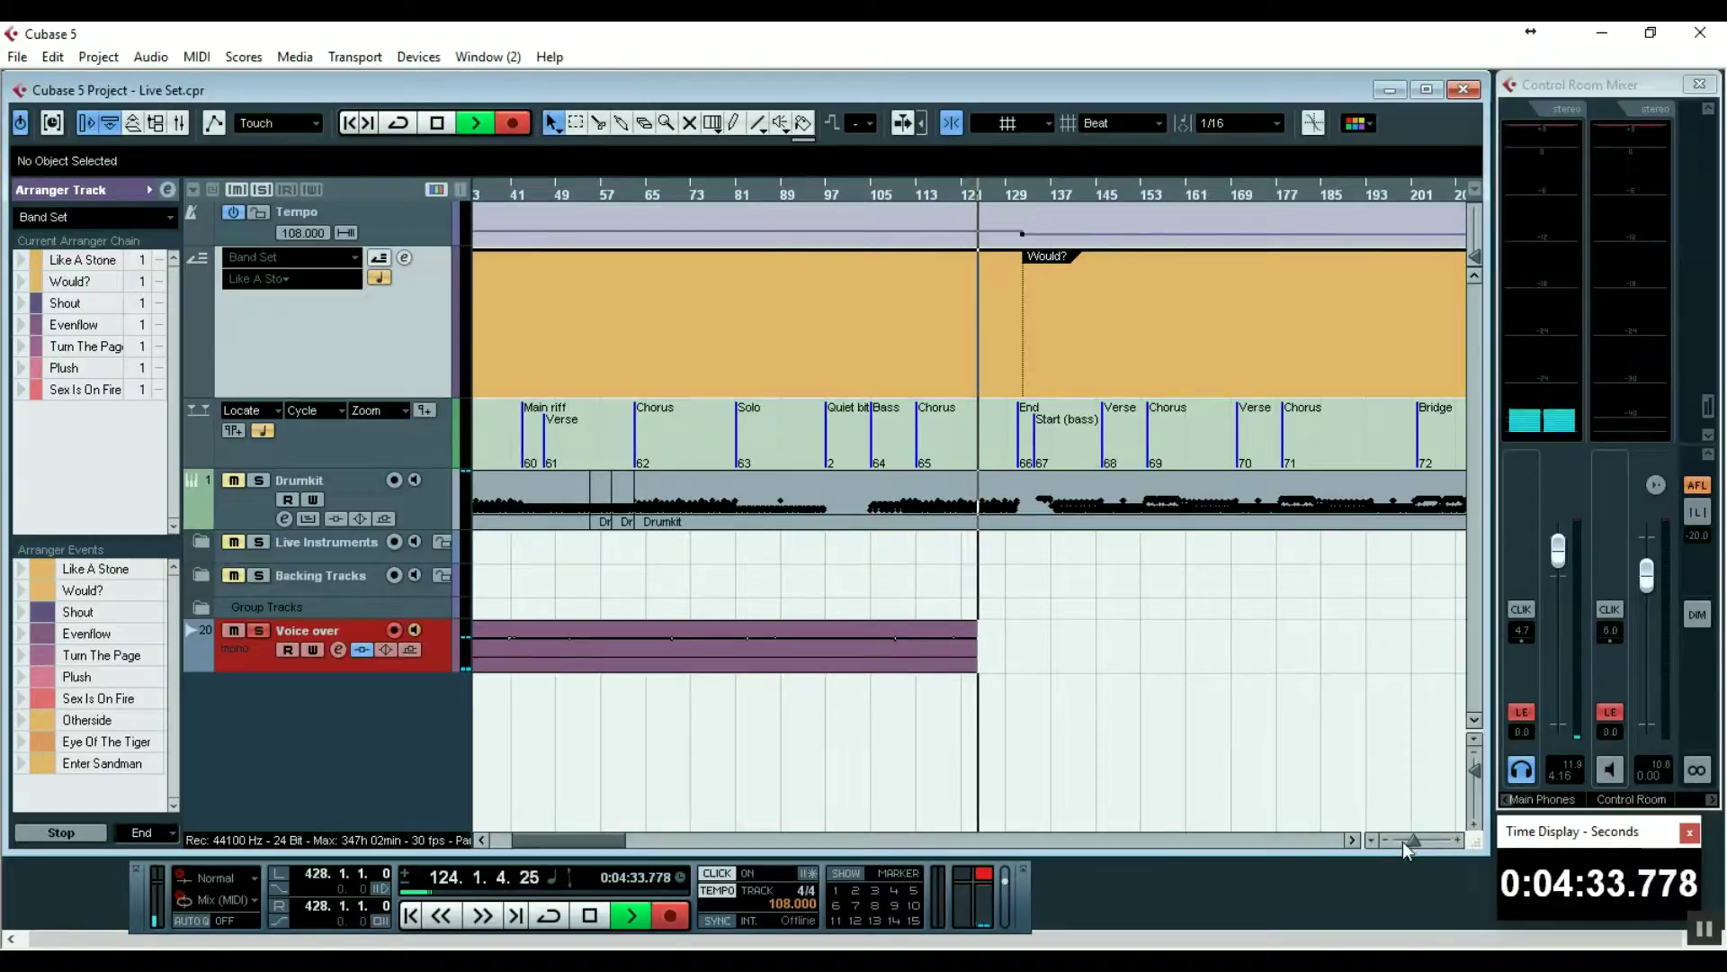
{"action": "left_click", "coordinate": [1354, 834]}
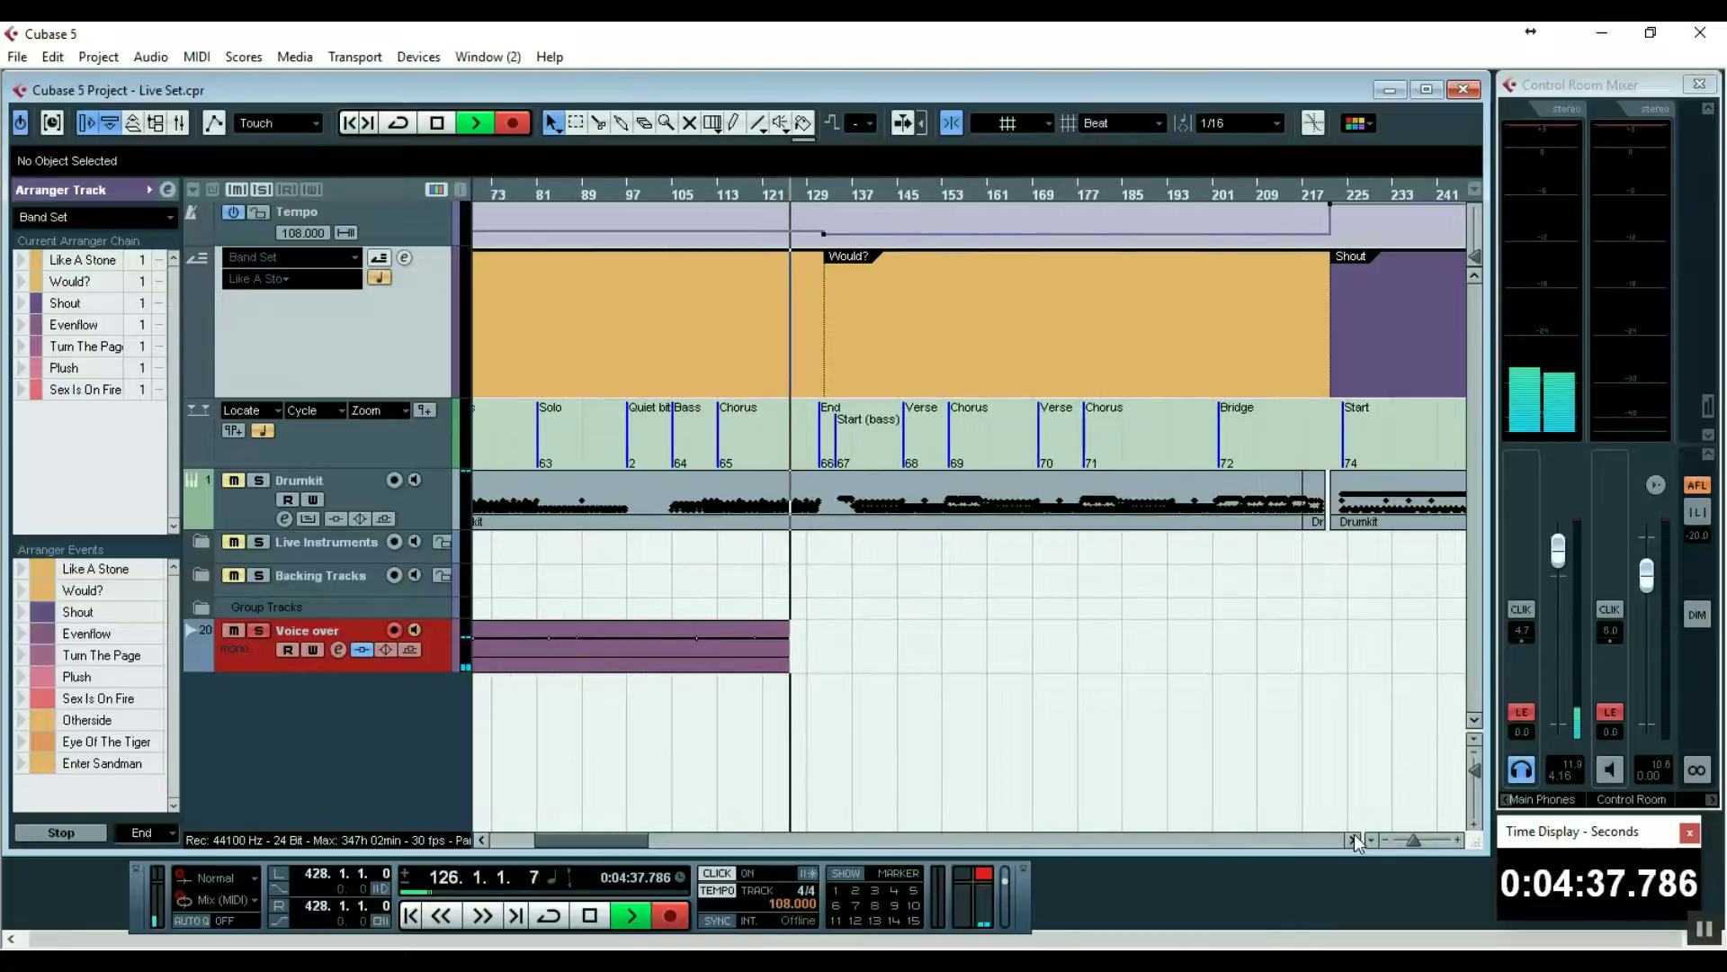
{"action": "left_click", "coordinate": [1353, 834]}
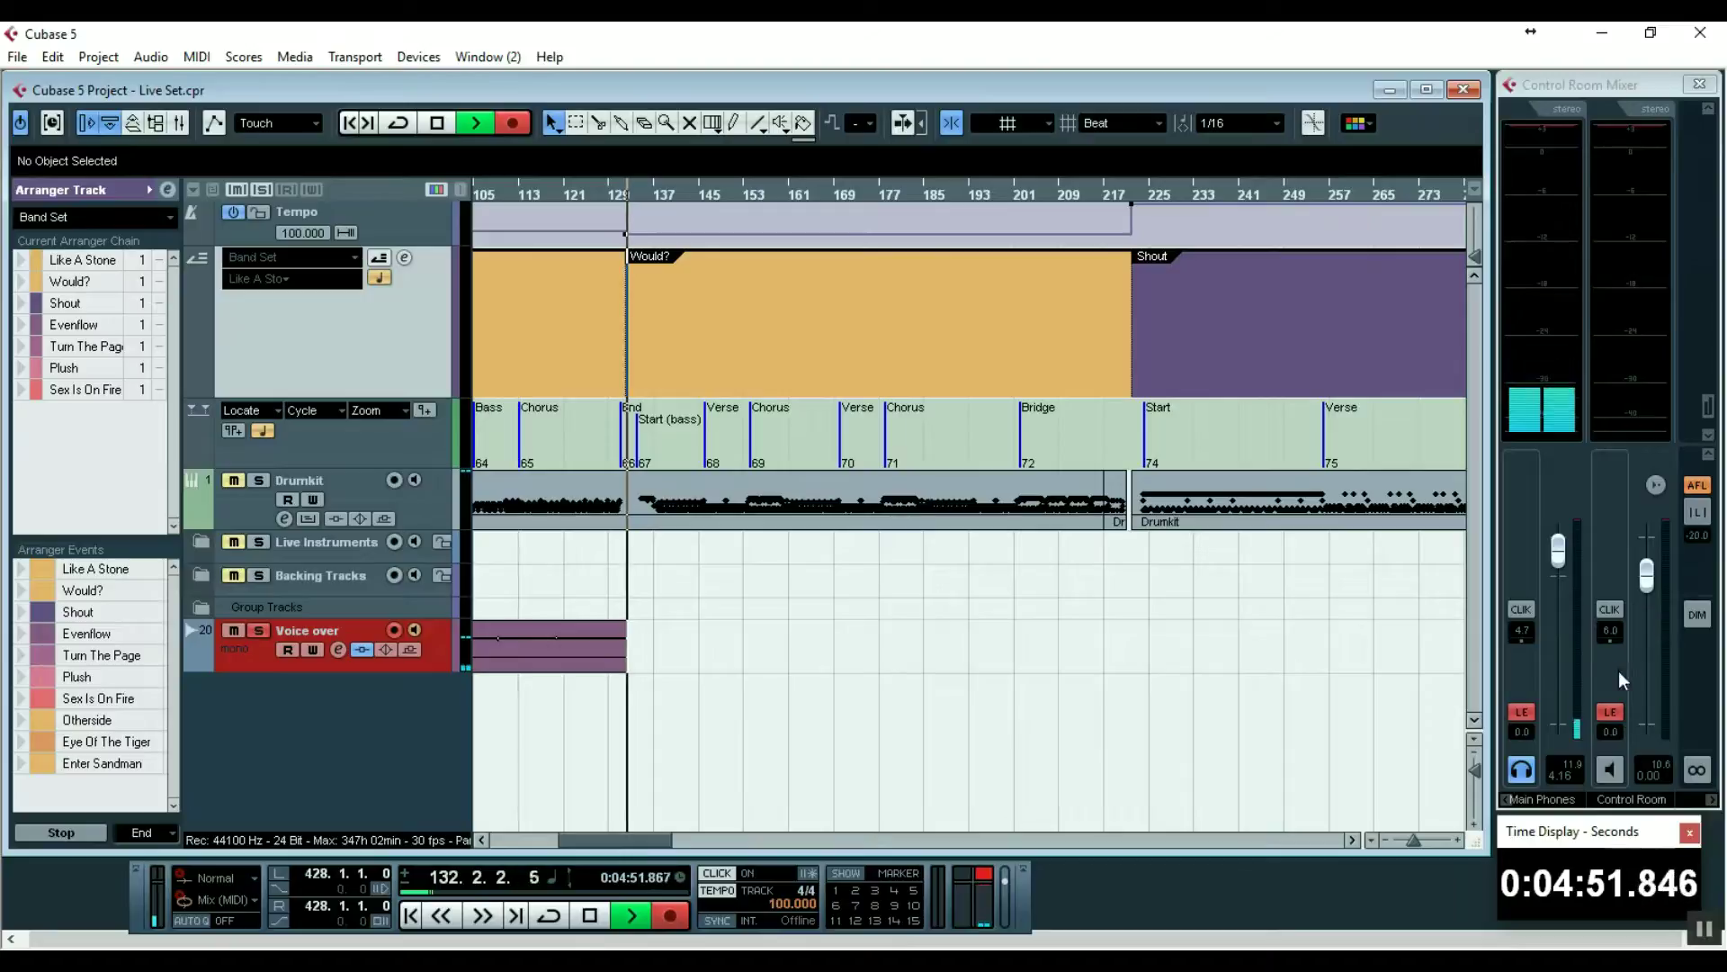
{"action": "left_click", "coordinate": [1522, 609]}
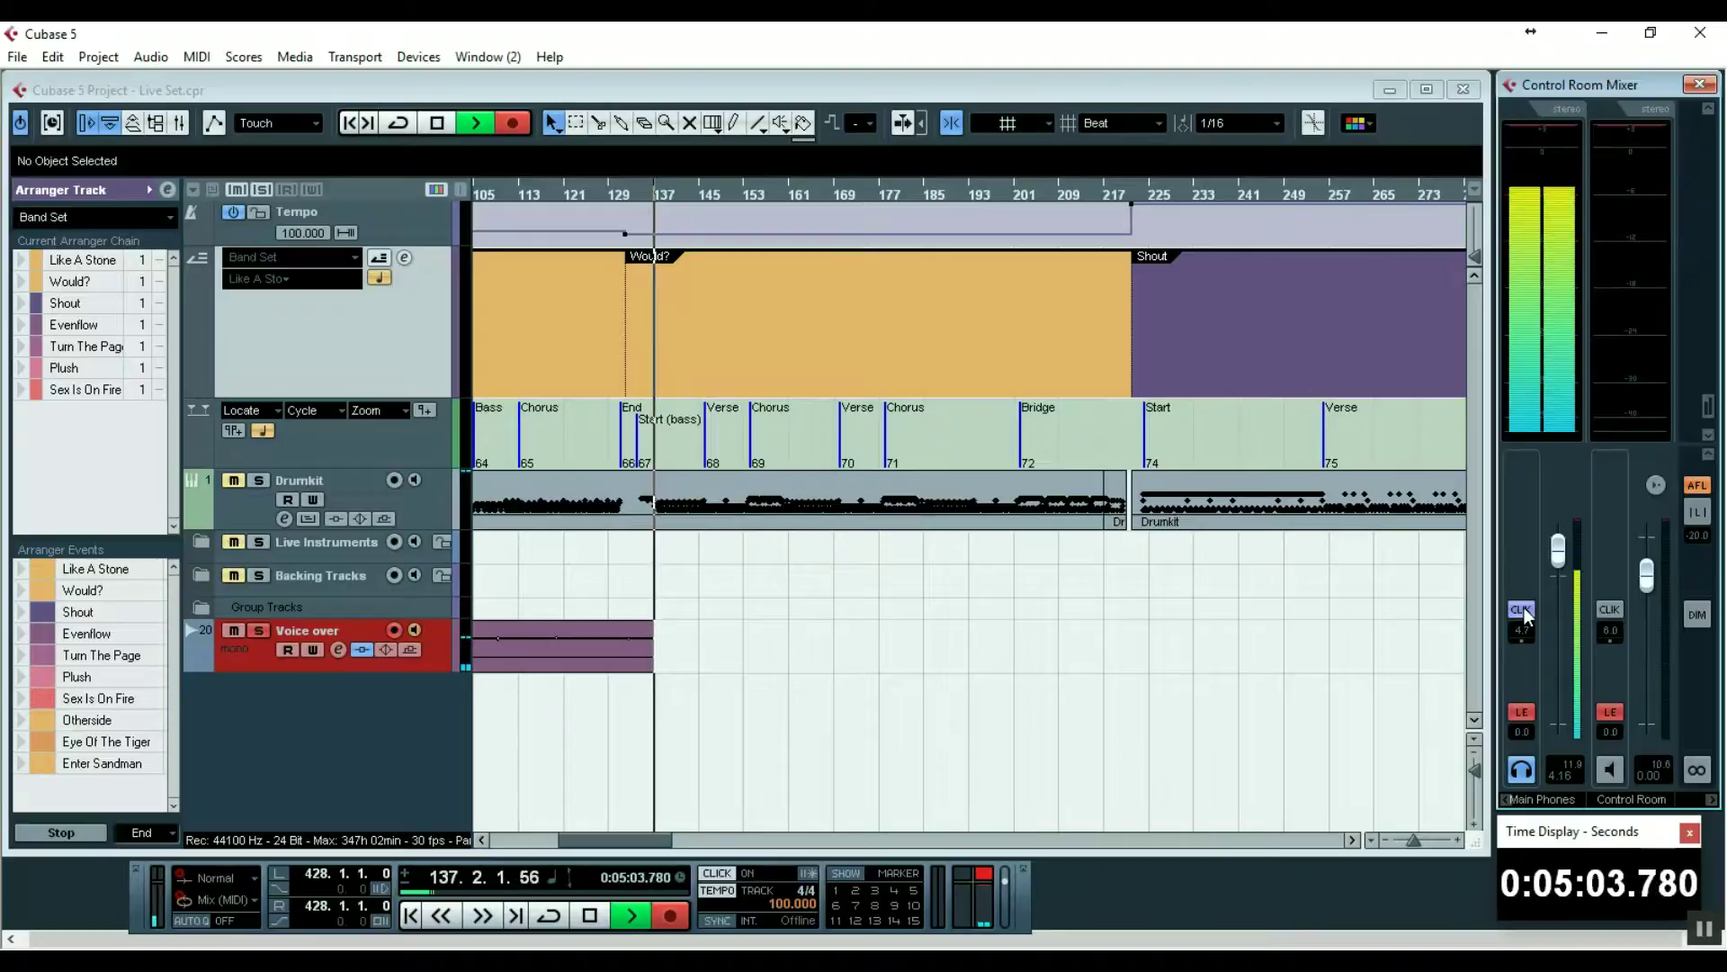
{"action": "left_click", "coordinate": [1522, 609]}
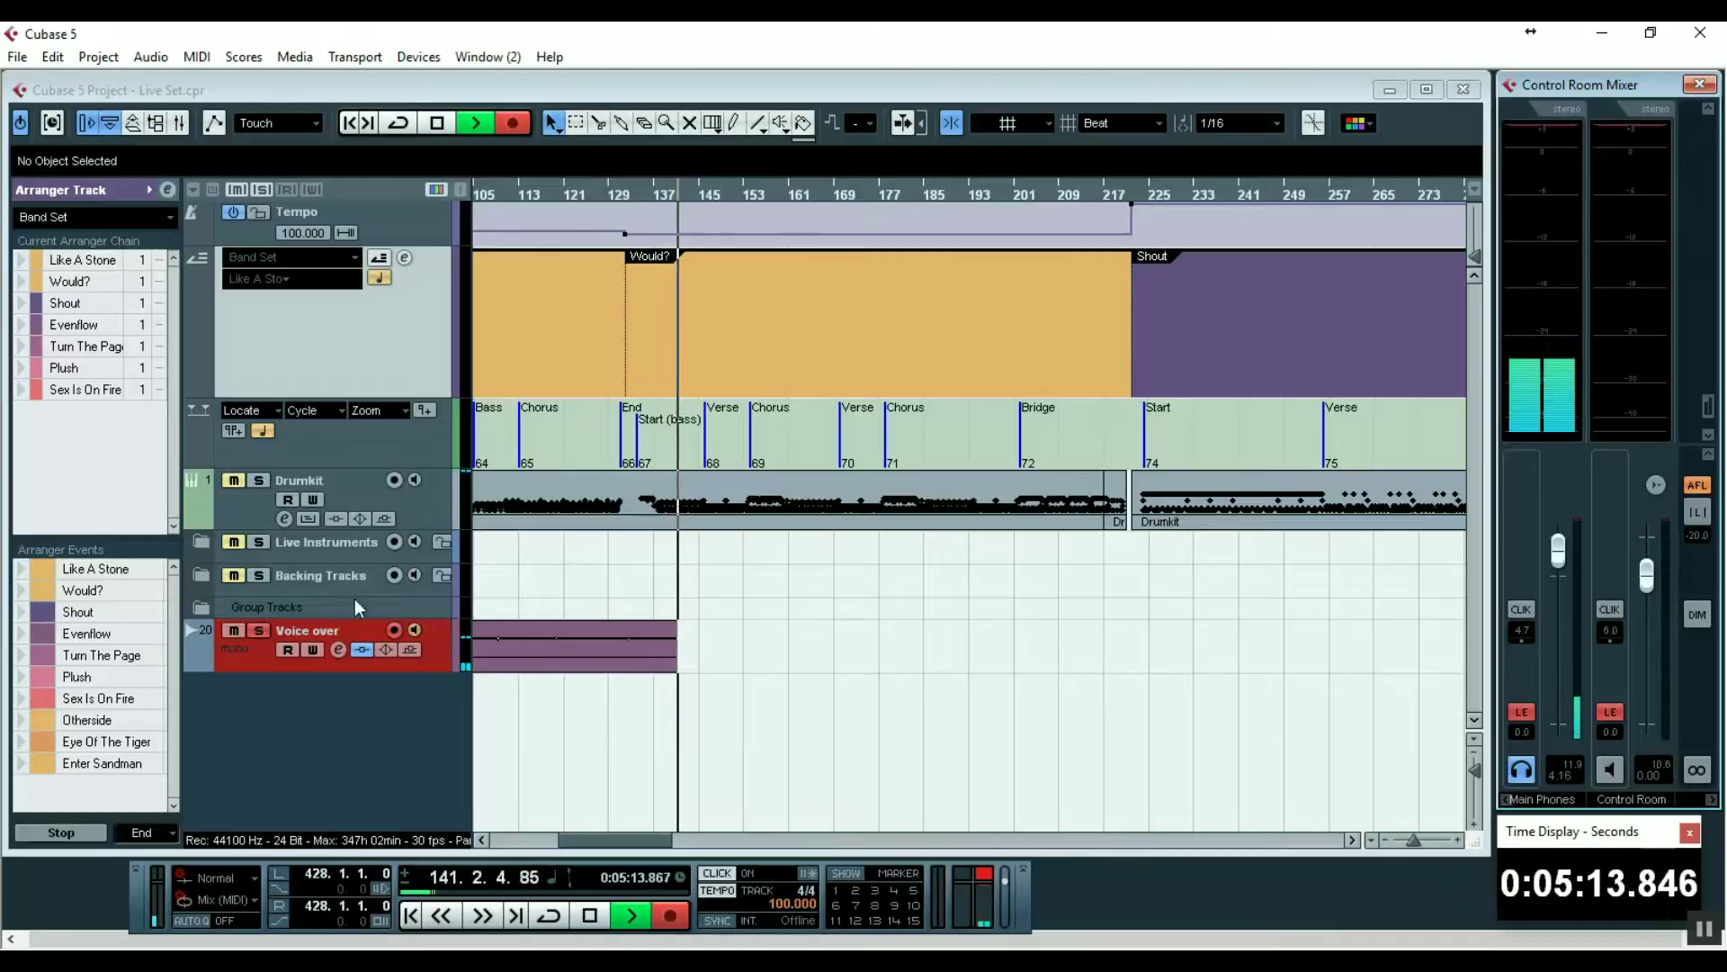
{"action": "left_click", "coordinate": [164, 284]}
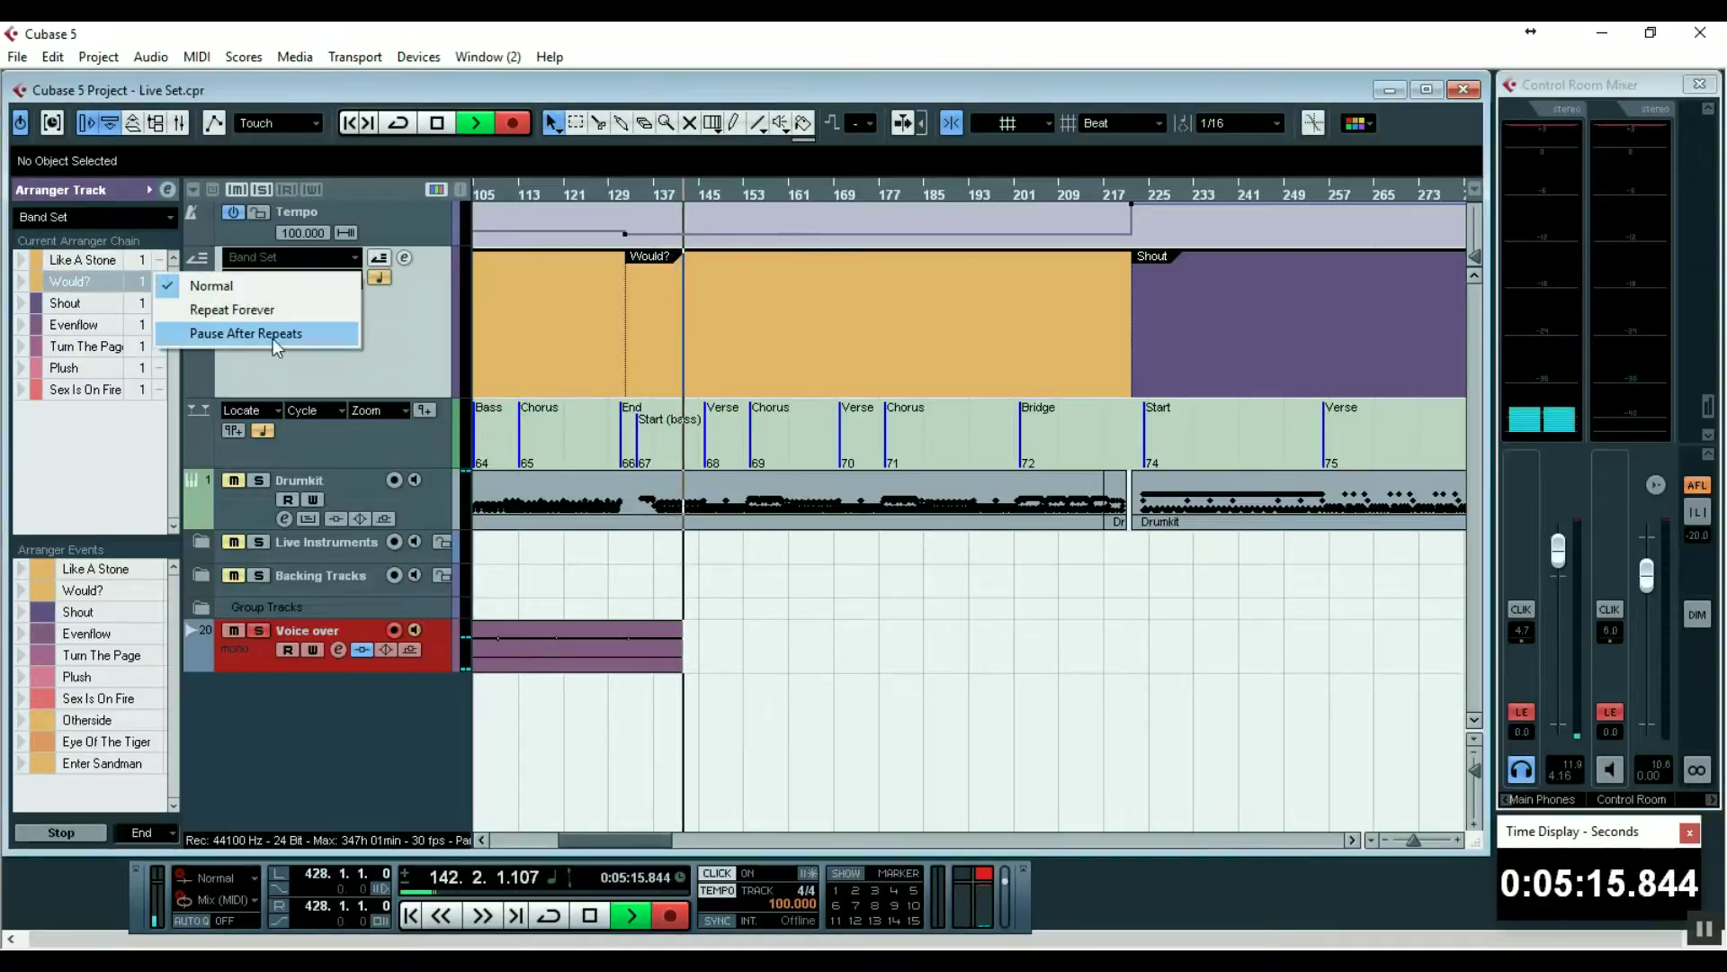
{"action": "left_click", "coordinate": [430, 348]}
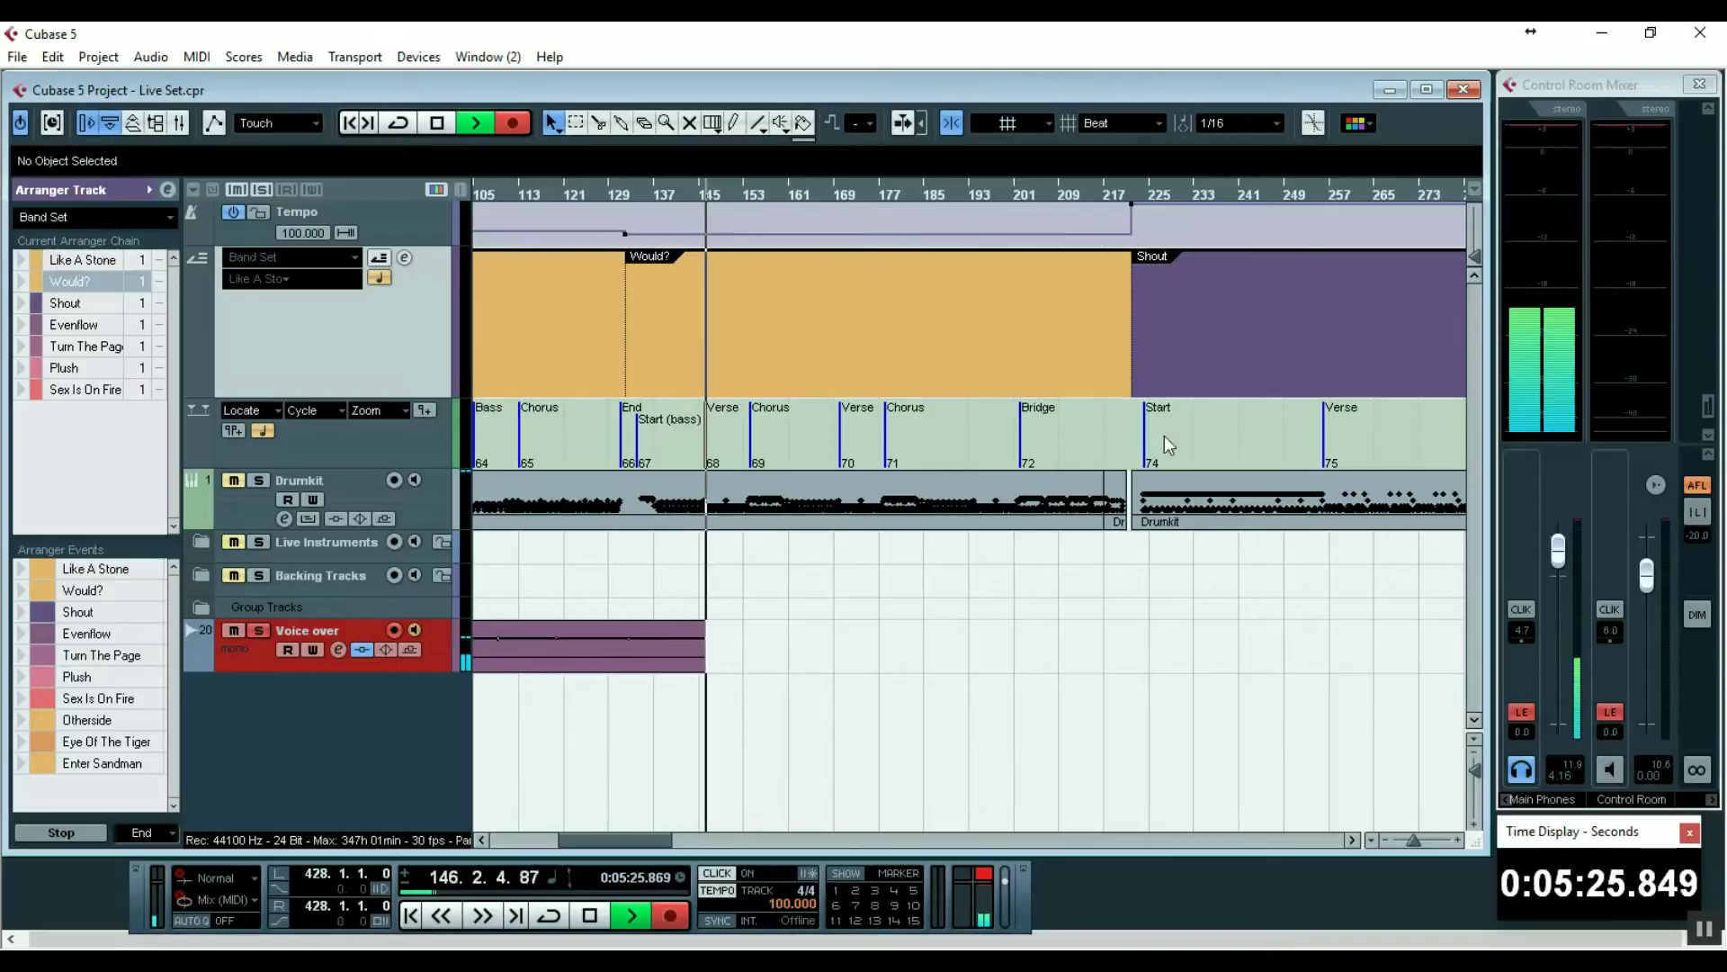
{"action": "left_click", "coordinate": [1220, 845]}
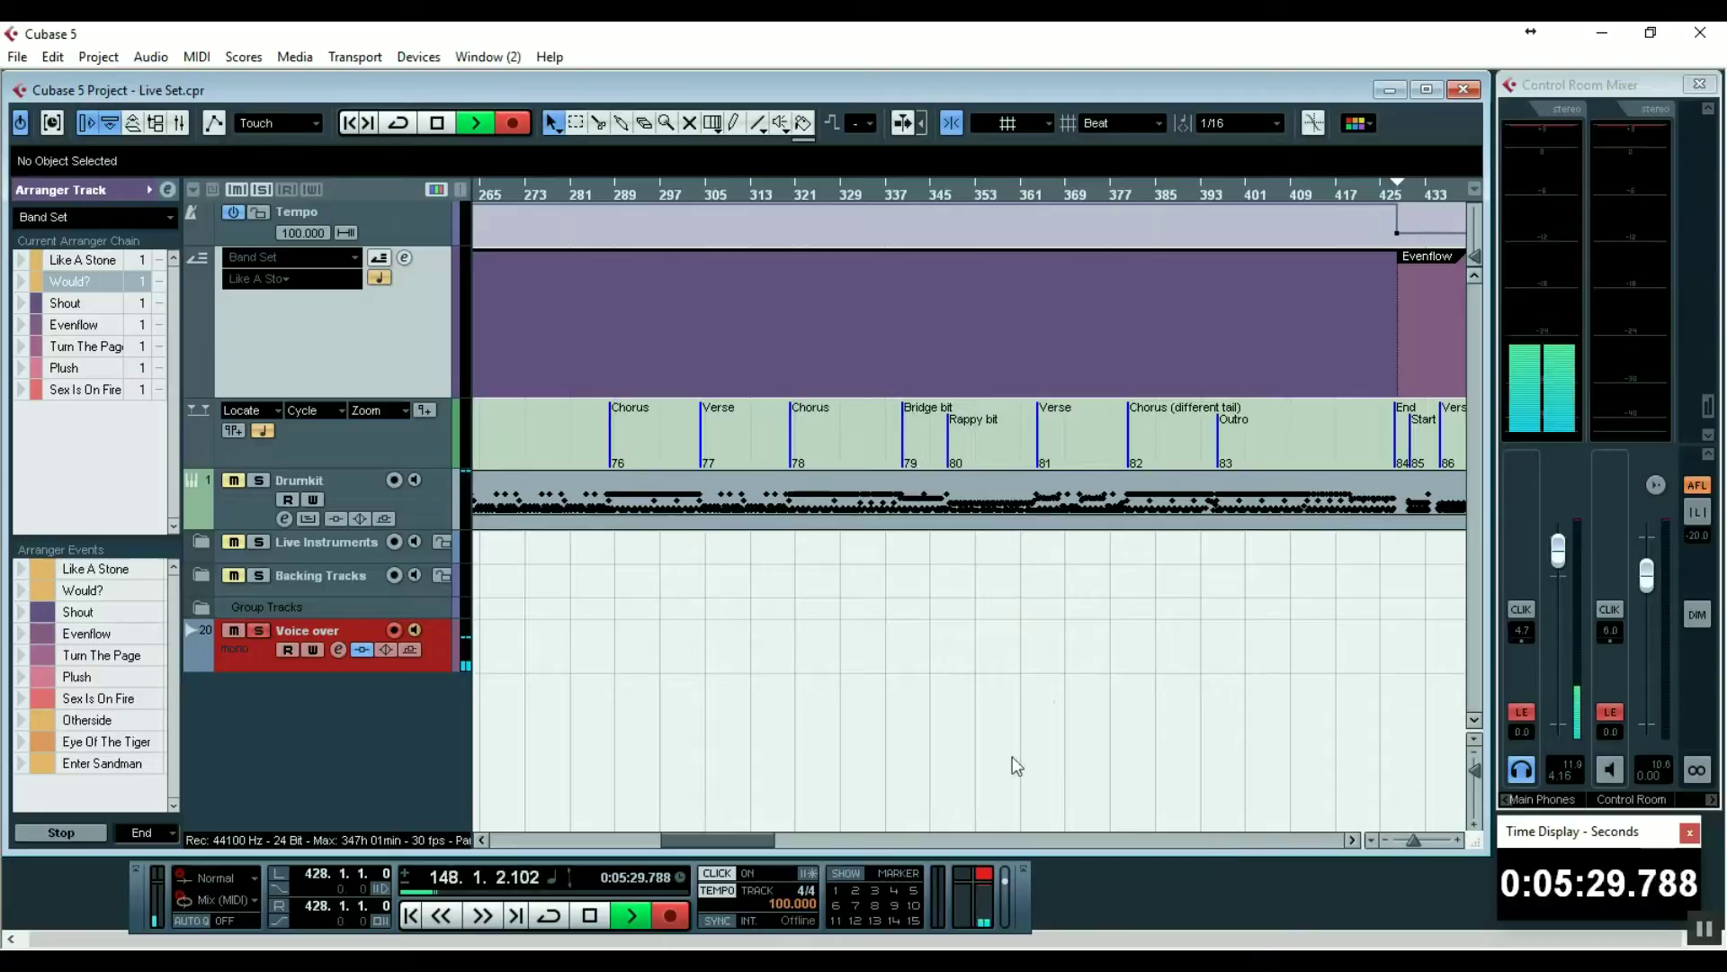
{"action": "left_click", "coordinate": [1147, 838]}
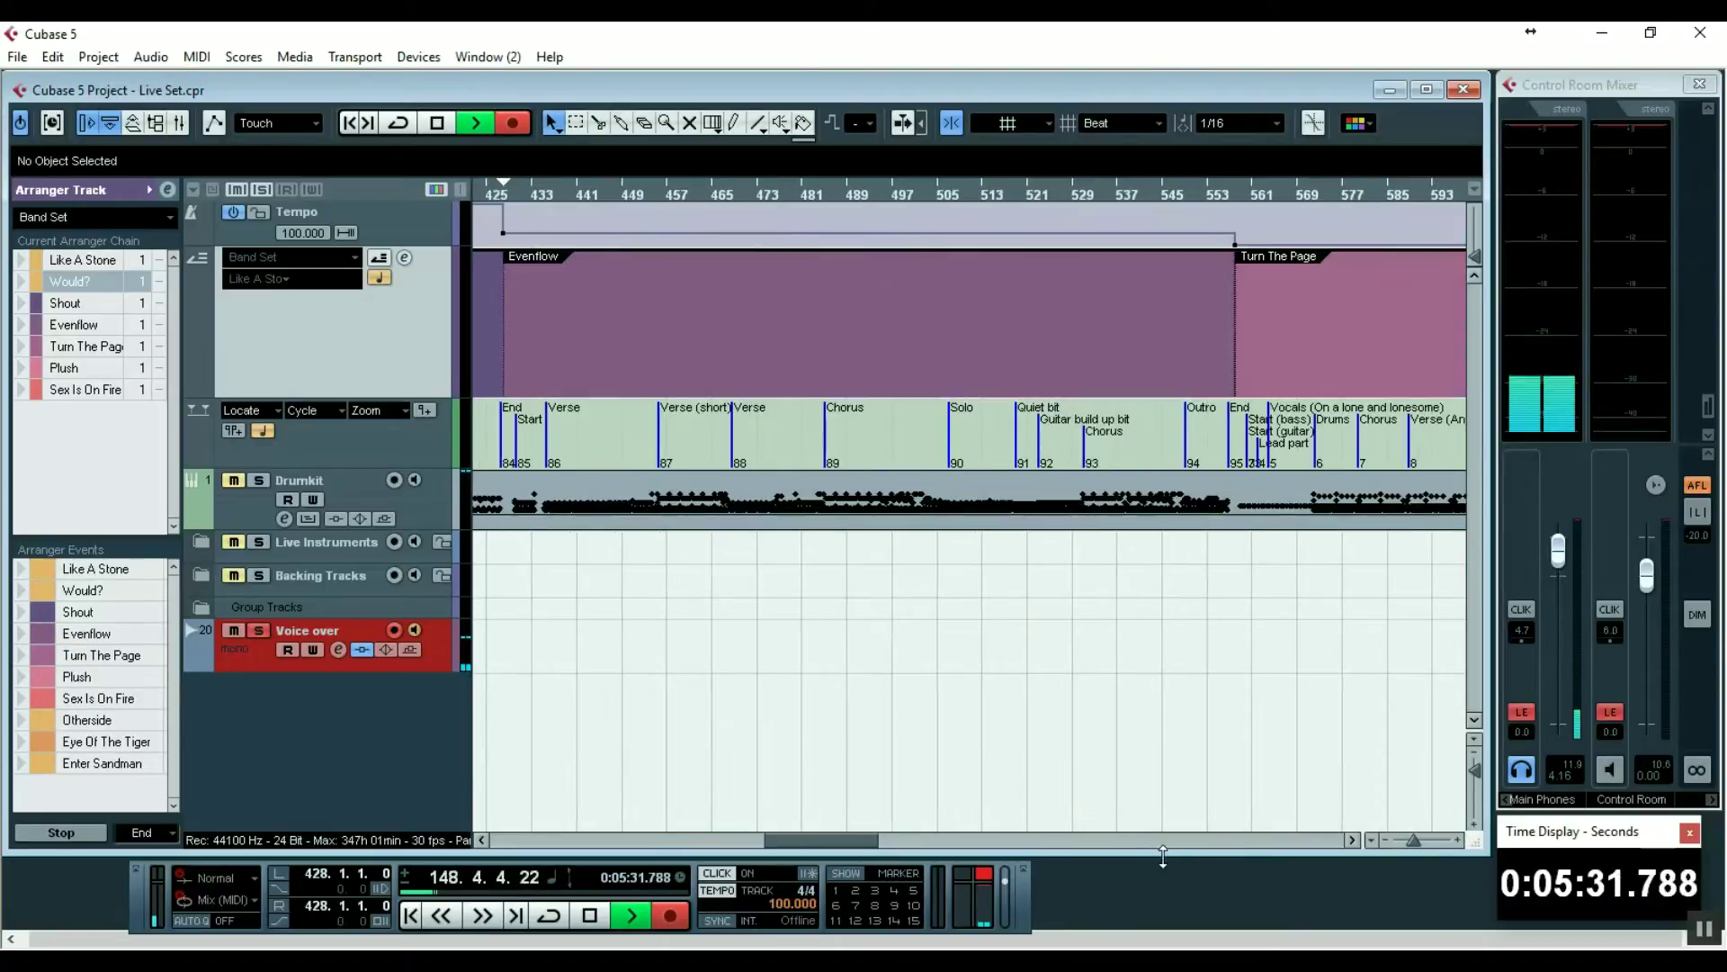
{"action": "left_click", "coordinate": [1170, 838]}
{"action": "left_click", "coordinate": [1170, 839]}
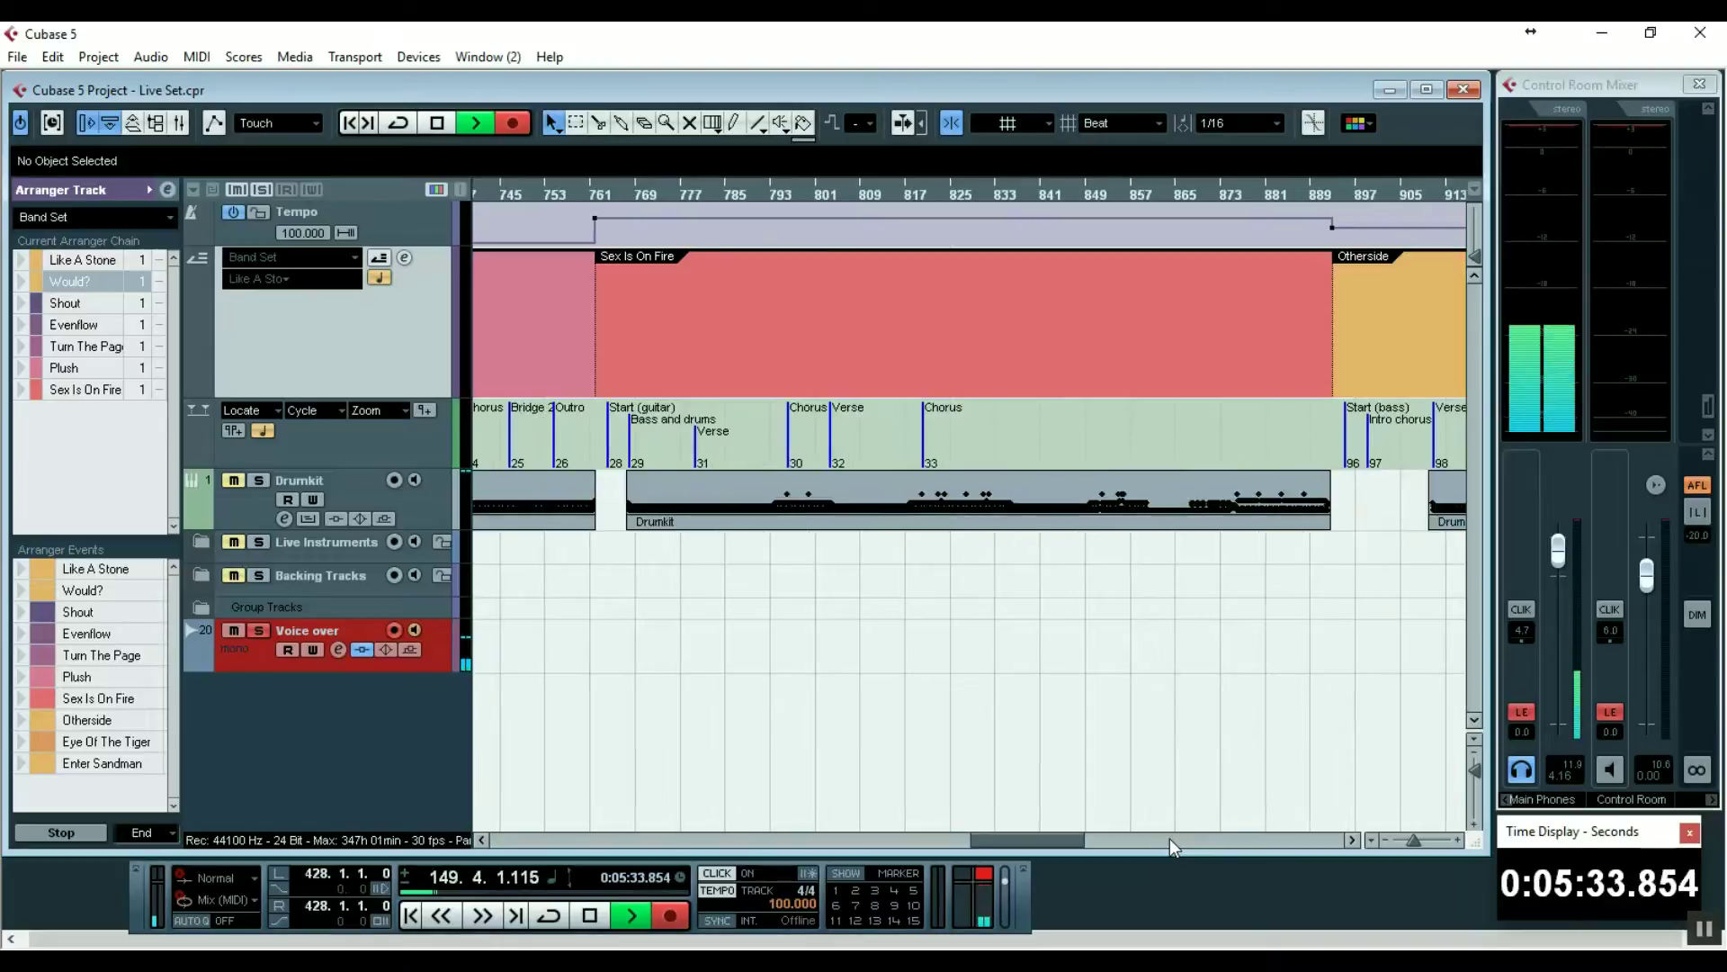
{"action": "left_click", "coordinate": [1170, 839]}
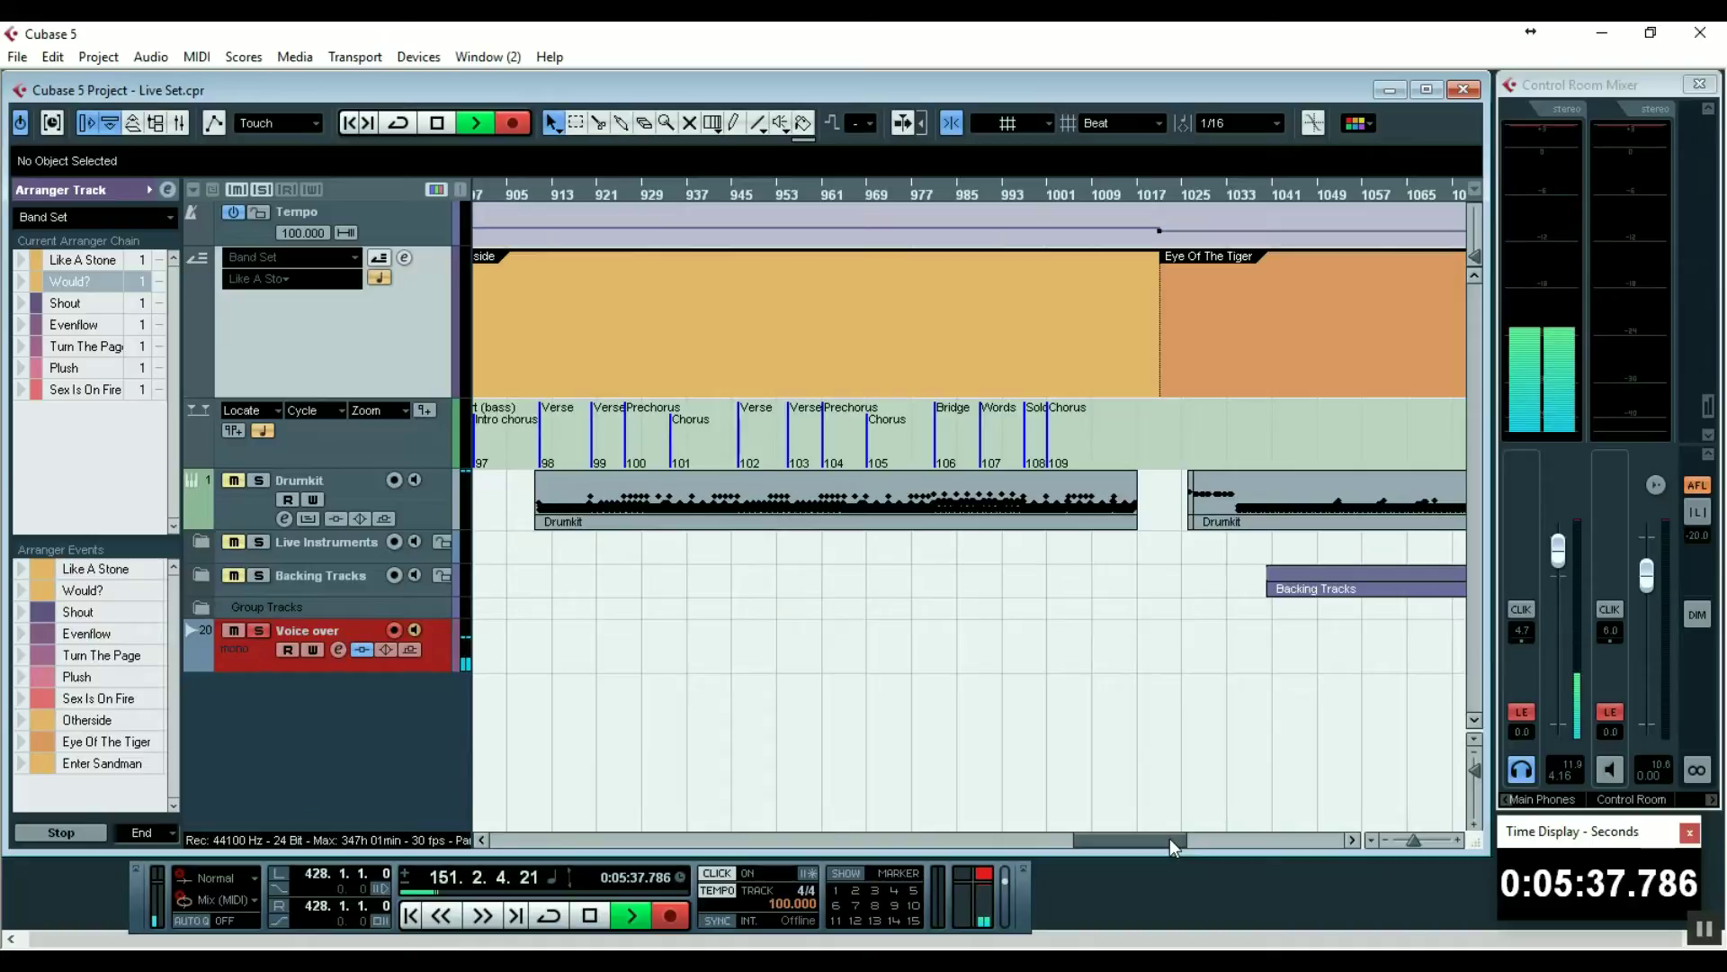
{"action": "left_click_drag", "start_coordinate": [1169, 839], "coordinate": [652, 812]}
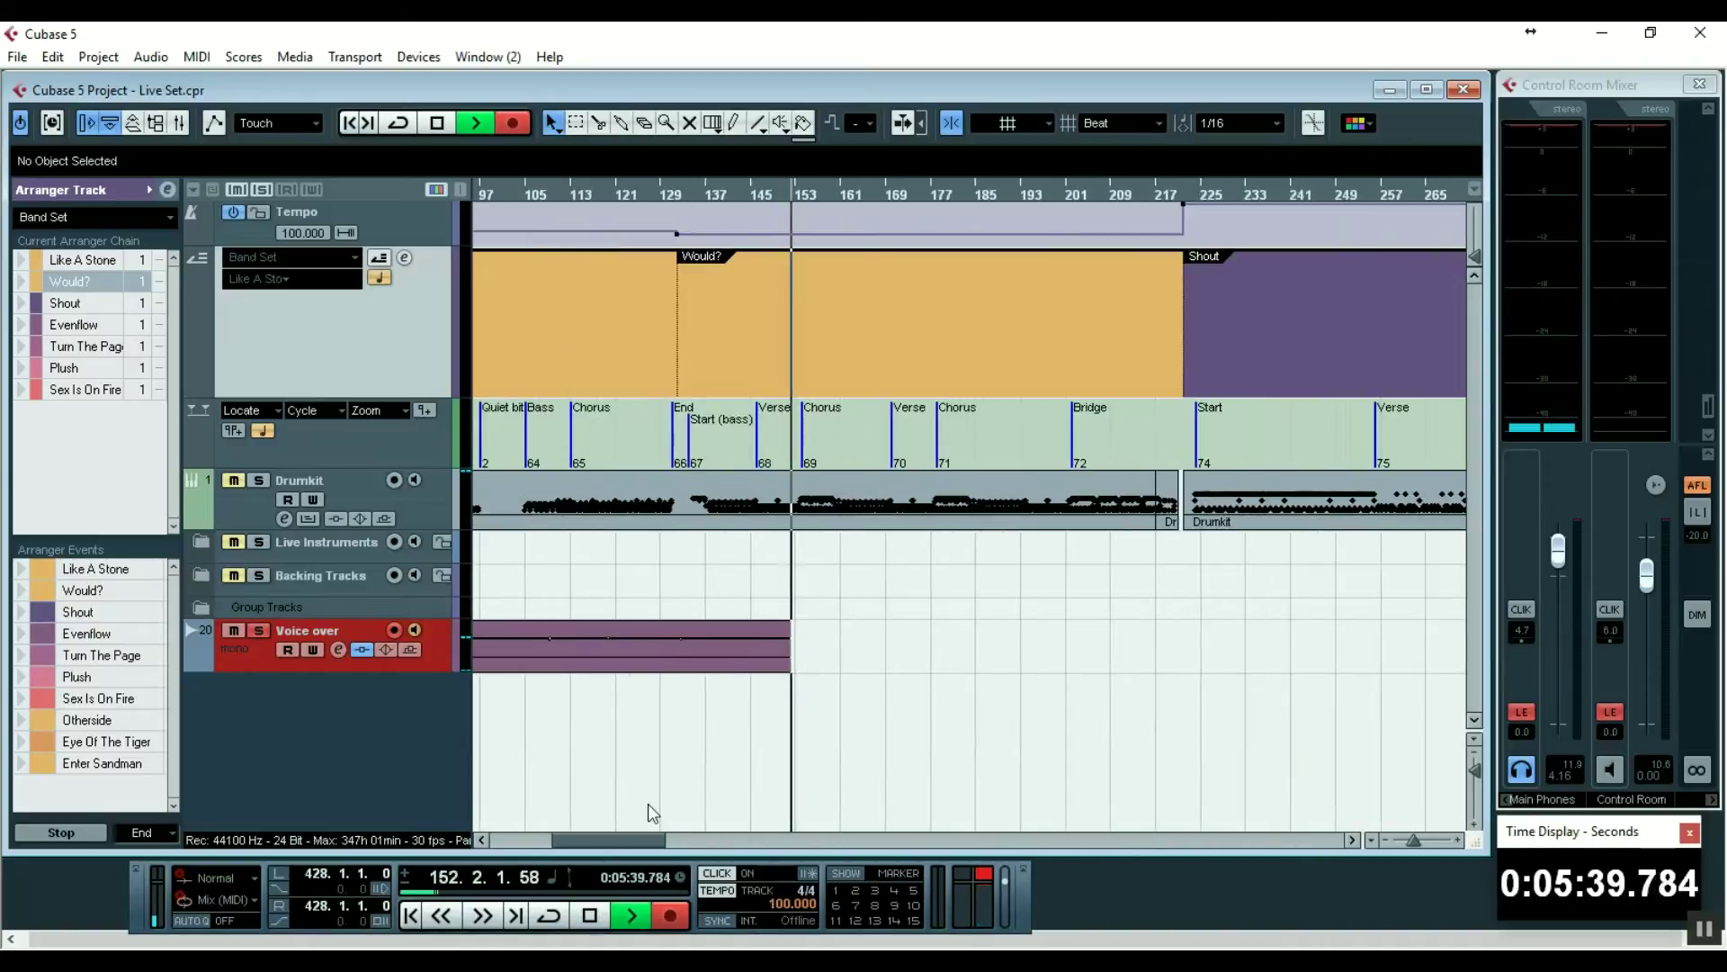